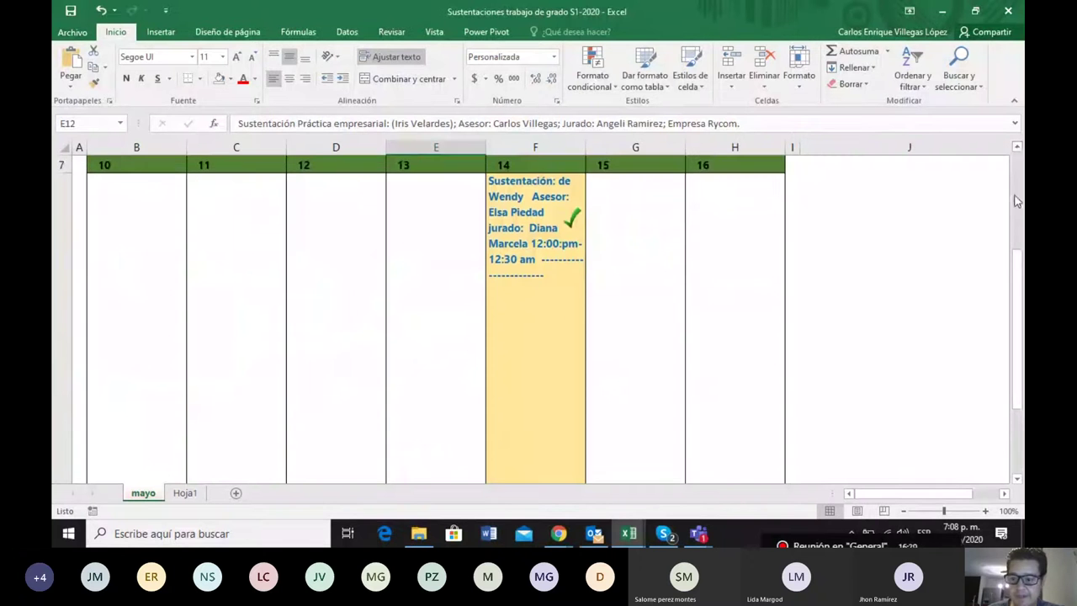
Scroll to May 17–31 and open cell G10 to show May 22's 8 pm and 8:30 pm defenses
{"action": "left_click", "coordinate": [1018, 478]}
{"action": "left_click", "coordinate": [1018, 477]}
{"action": "left_click", "coordinate": [1018, 471]}
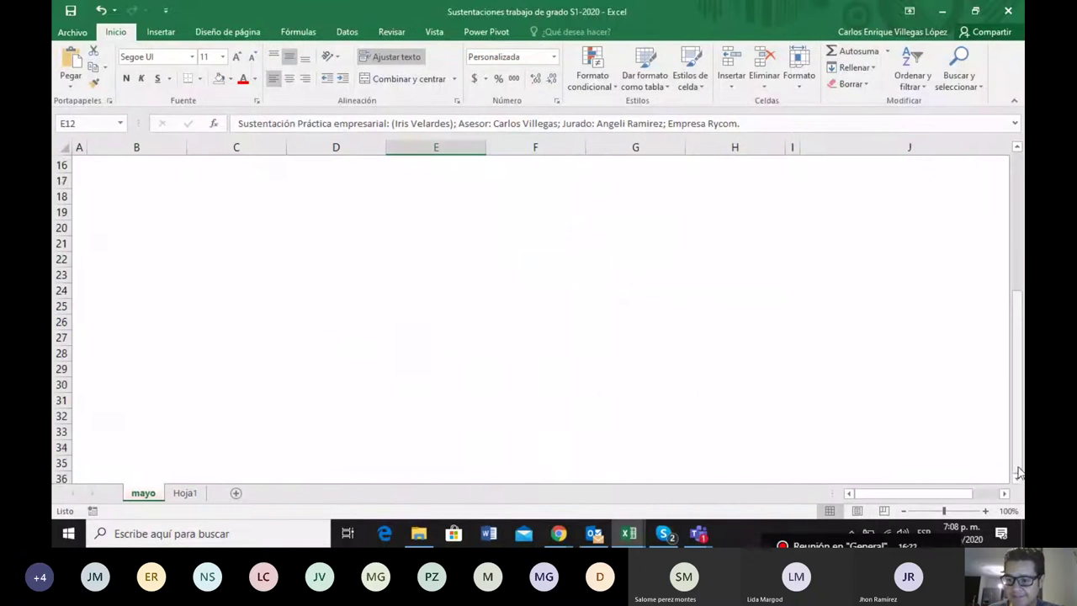
{"action": "left_click_drag", "start_coordinate": [1017, 356], "coordinate": [1022, 277]}
{"action": "scroll", "coordinate": [1024, 278], "scroll_direction": "up", "scroll_amount": 1}
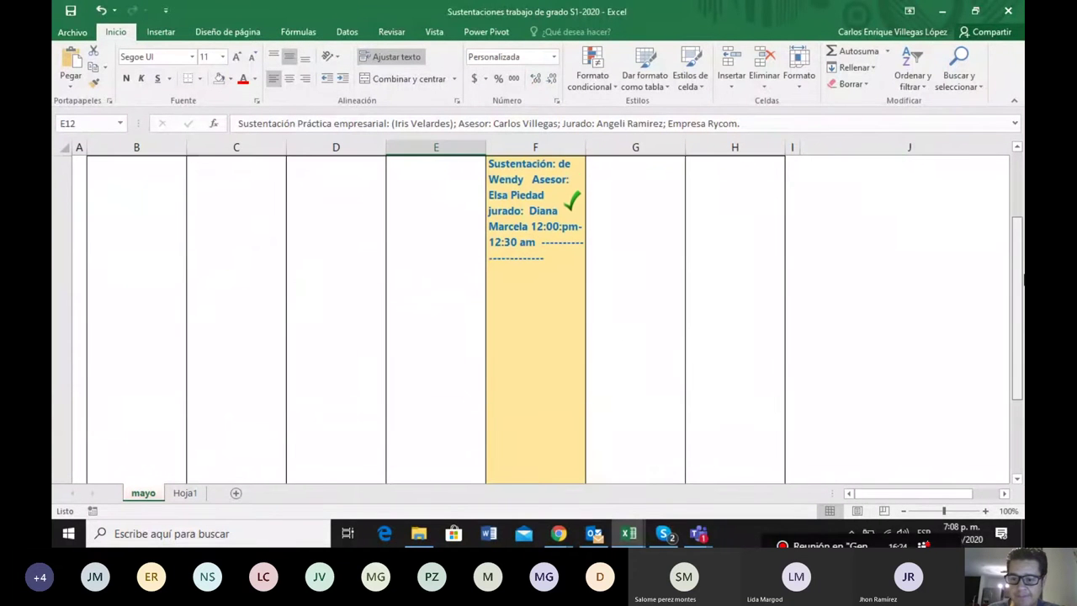
{"action": "scroll", "coordinate": [1023, 277], "scroll_direction": "down", "scroll_amount": 1}
{"action": "scroll", "coordinate": [1024, 278], "scroll_direction": "up", "scroll_amount": 1}
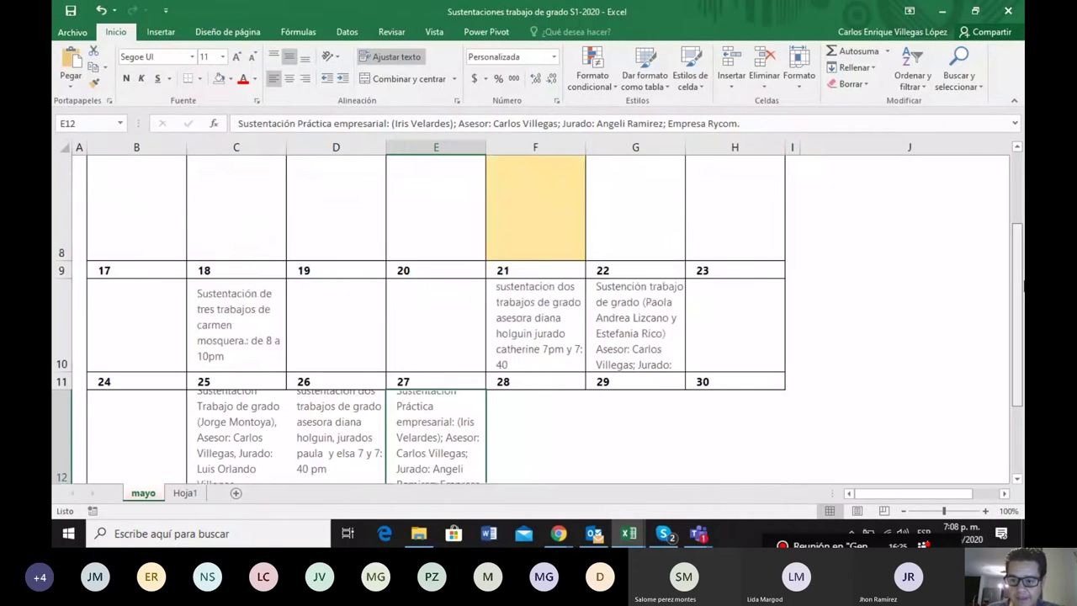
{"action": "scroll", "coordinate": [1023, 283], "scroll_direction": "down", "scroll_amount": 1}
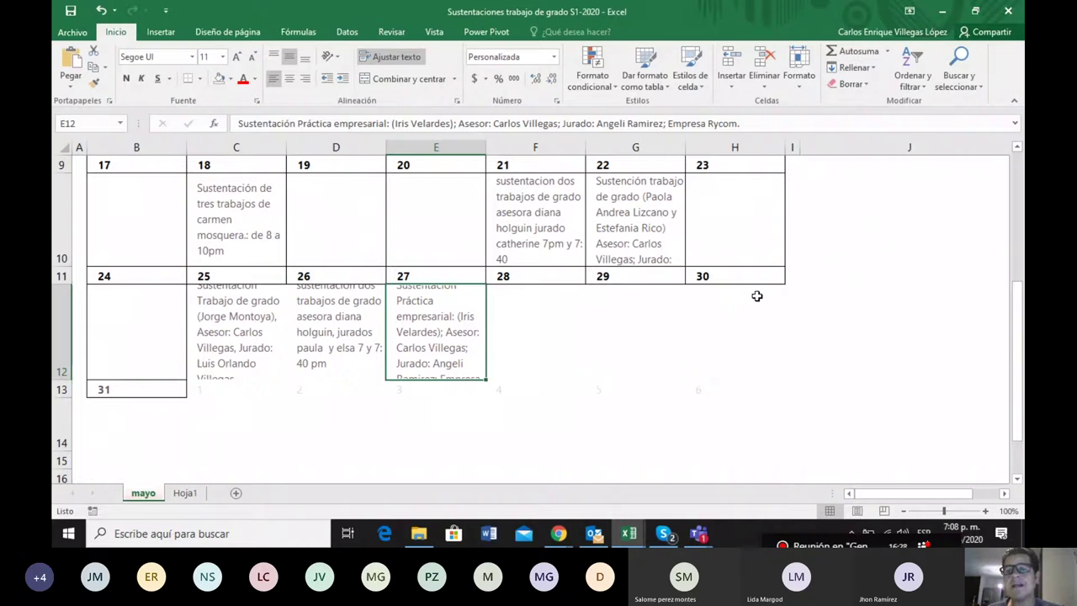
{"action": "left_click", "coordinate": [642, 232]}
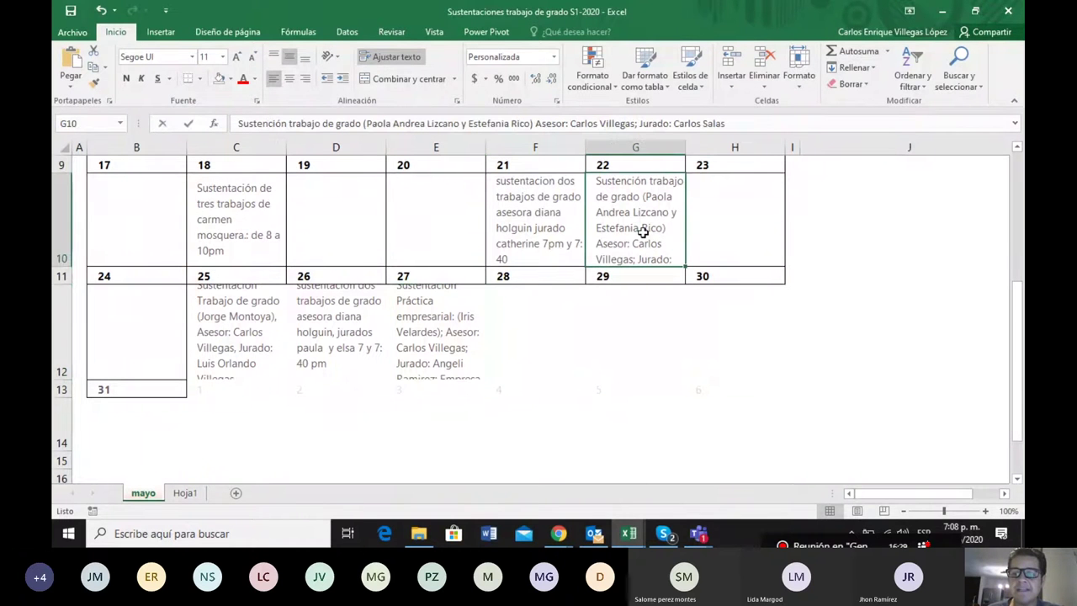
{"action": "double_click", "coordinate": [643, 233]}
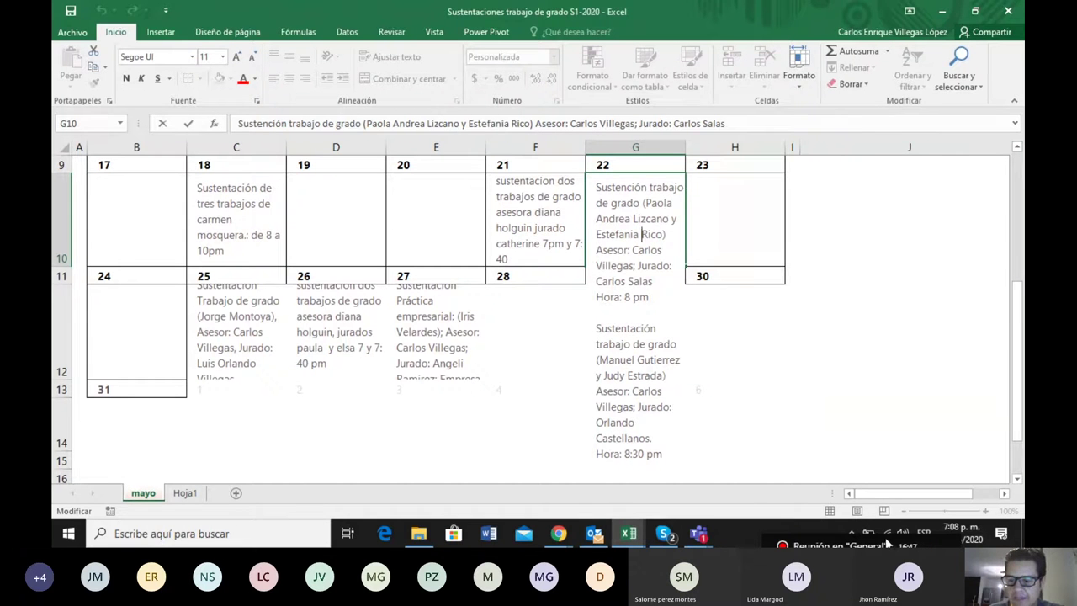
{"action": "left_click", "coordinate": [700, 533]}
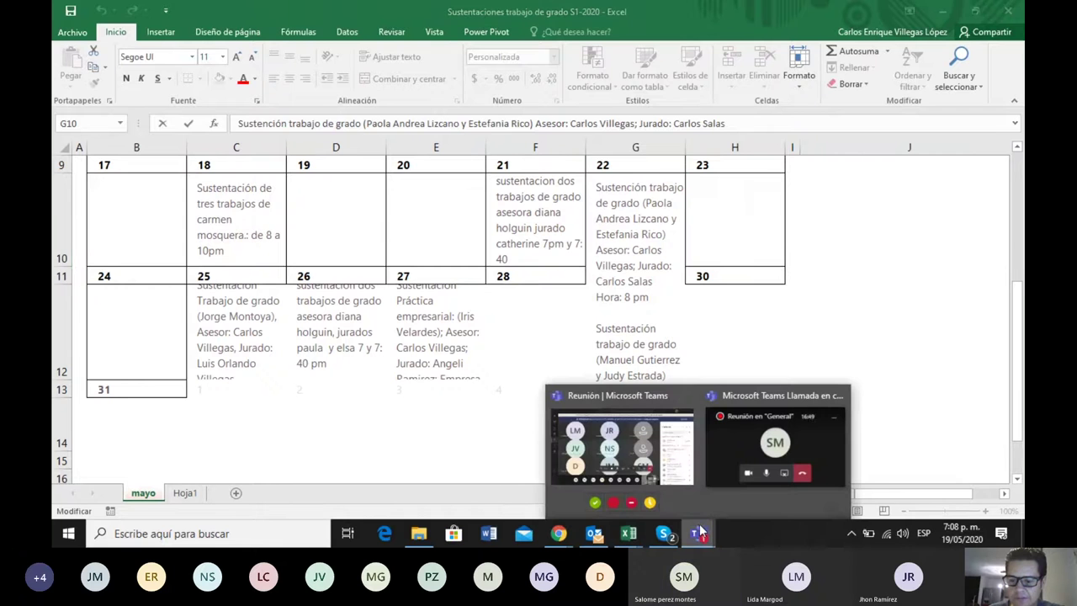
Admit the lobby guest into the Teams meeting, raising the participant count to 19
{"action": "left_click", "coordinate": [655, 458]}
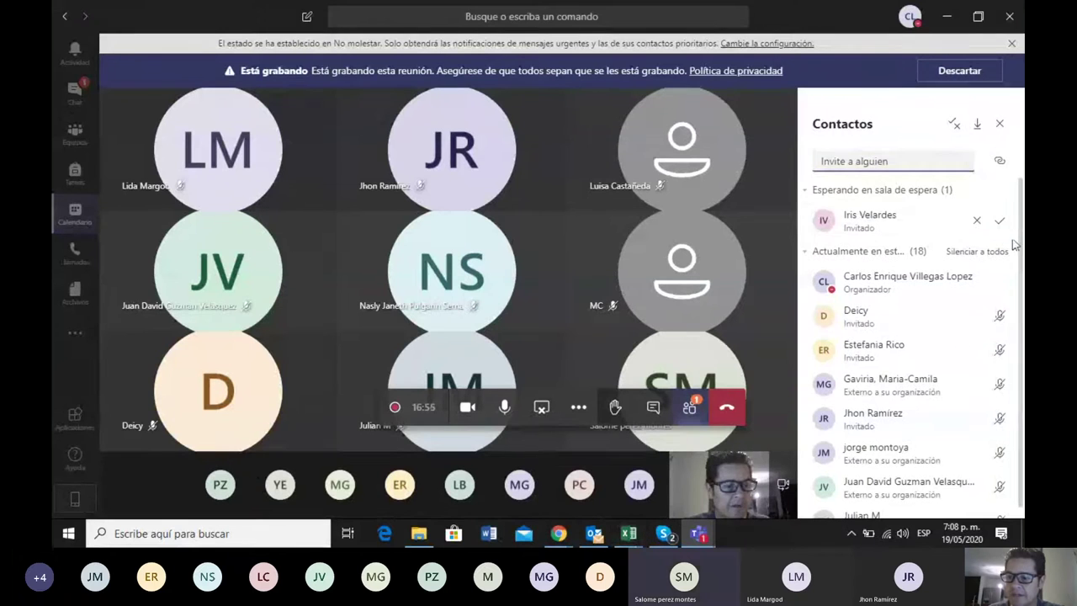
{"action": "left_click", "coordinate": [1001, 221]}
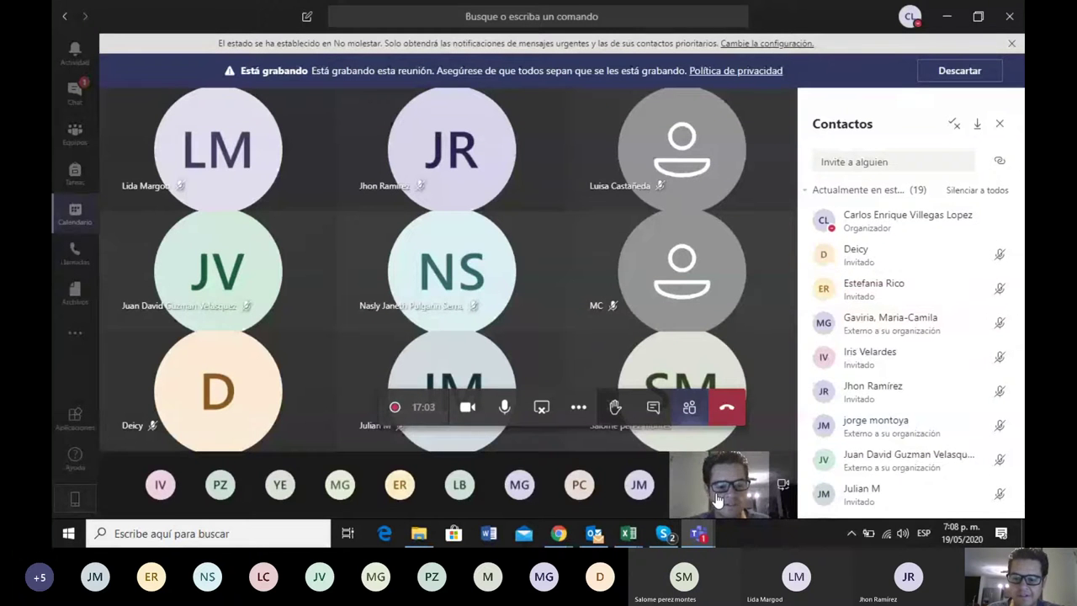
{"action": "left_click", "coordinate": [628, 534]}
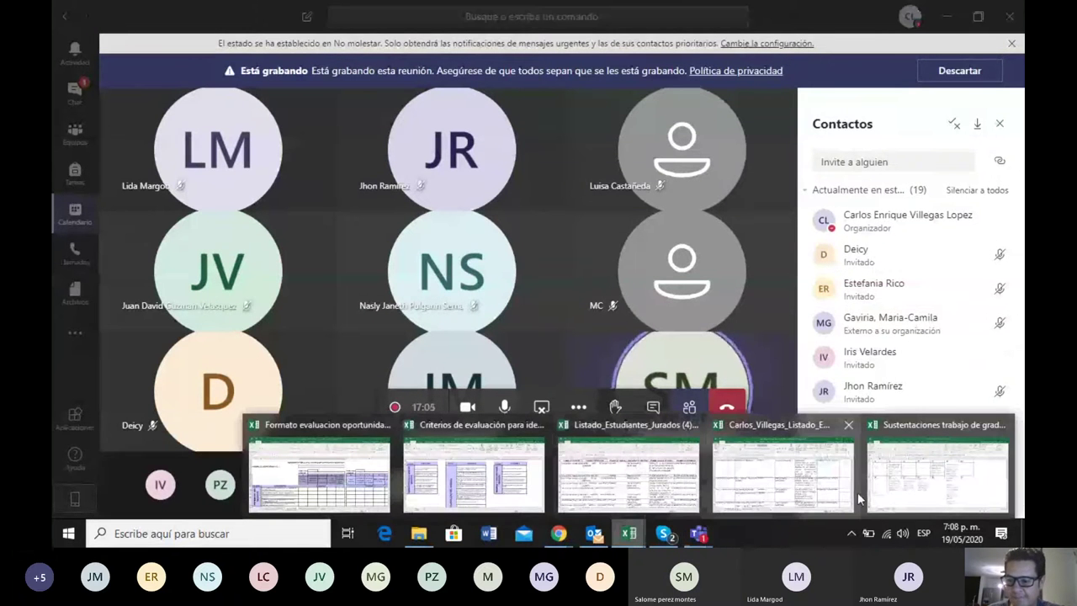
Return to the 'Sustentaciones trabajo de grado' workbook and put the cursor in G10's May 22 text
{"action": "left_click", "coordinate": [895, 491]}
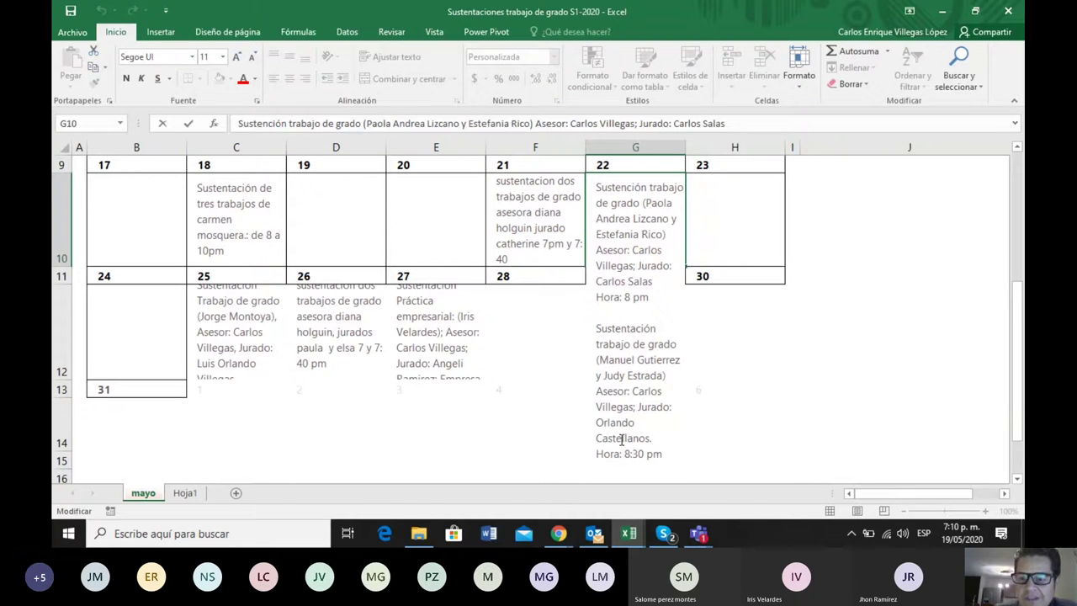
{"action": "left_click", "coordinate": [642, 234]}
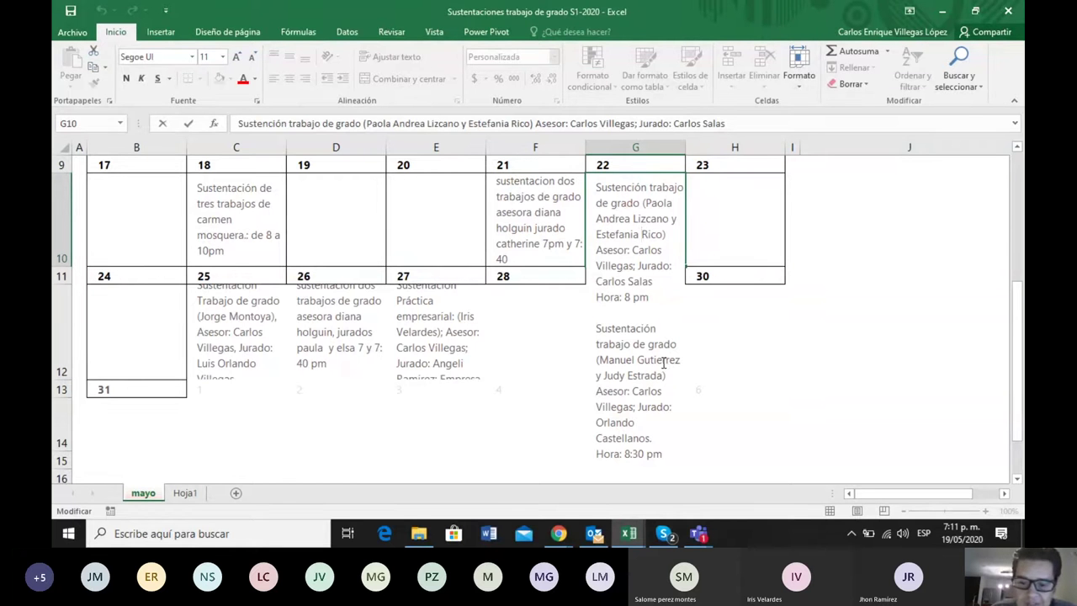
Let the next waiting guest into Teams, then return to the Sustentaciones calendar workbook
{"action": "left_click", "coordinate": [698, 533]}
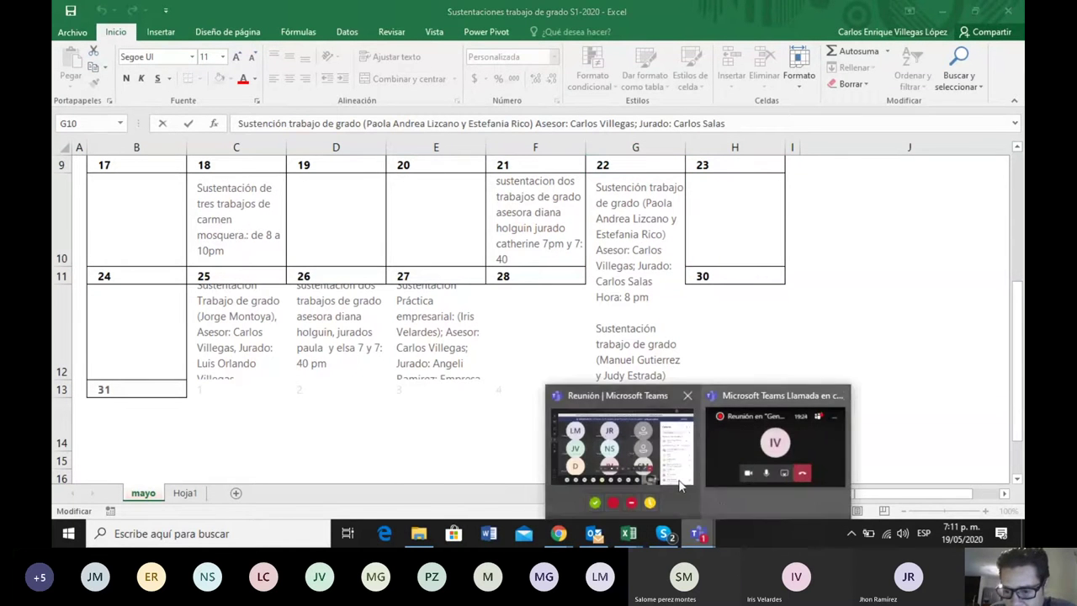
{"action": "left_click", "coordinate": [640, 472]}
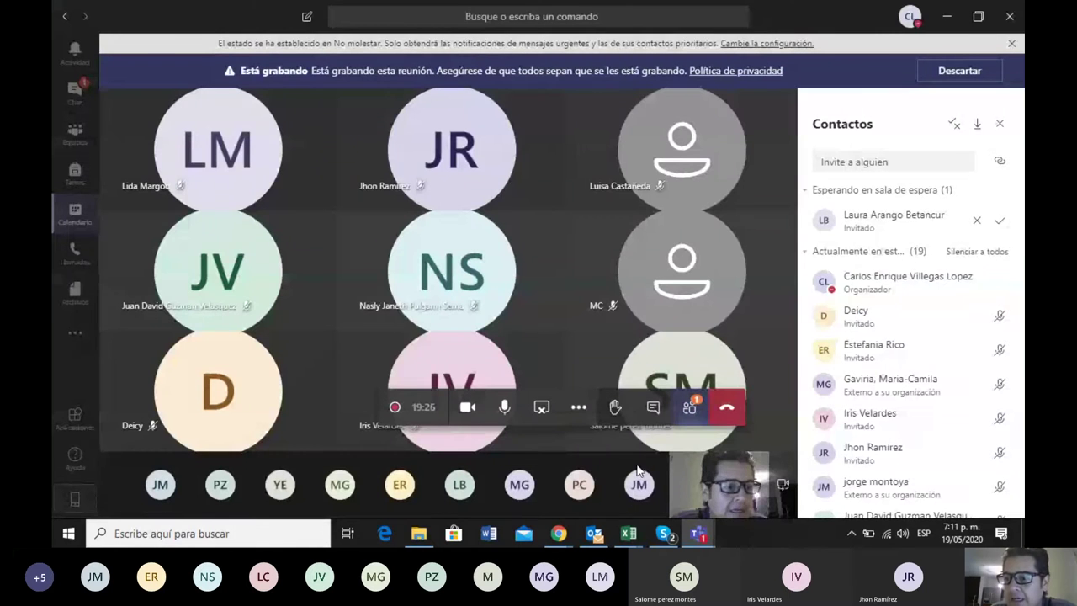
{"action": "left_click", "coordinate": [1001, 221]}
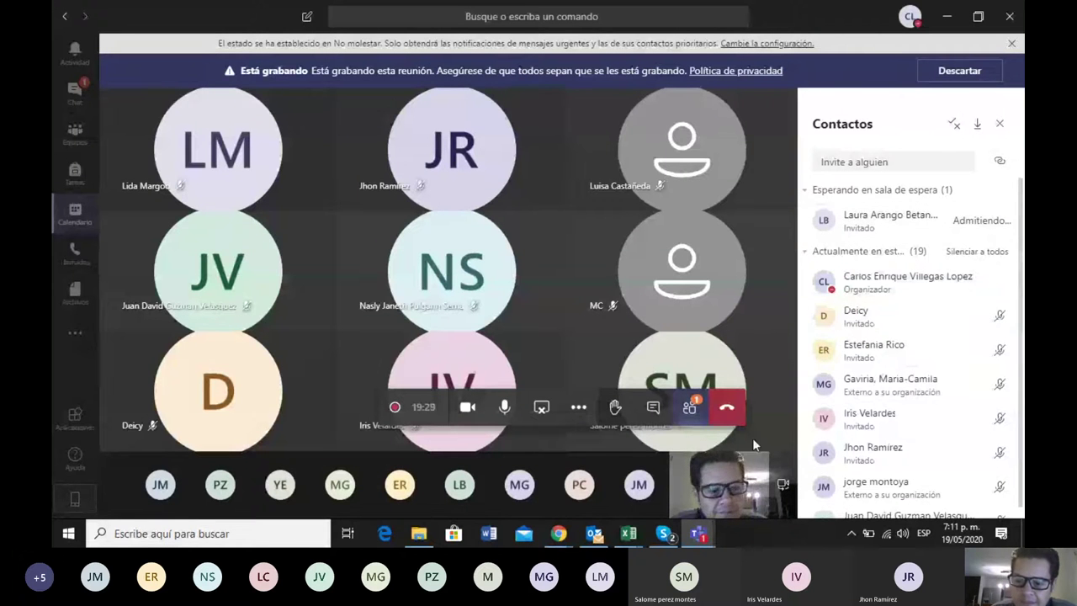
{"action": "mouse_move", "coordinate": [629, 533]}
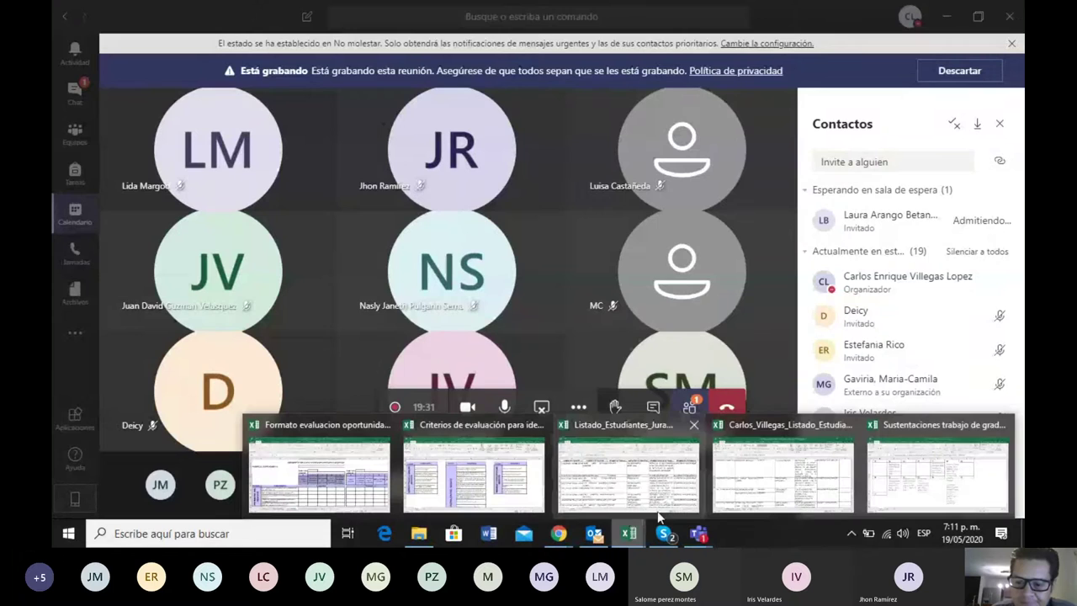
{"action": "left_click", "coordinate": [892, 483]}
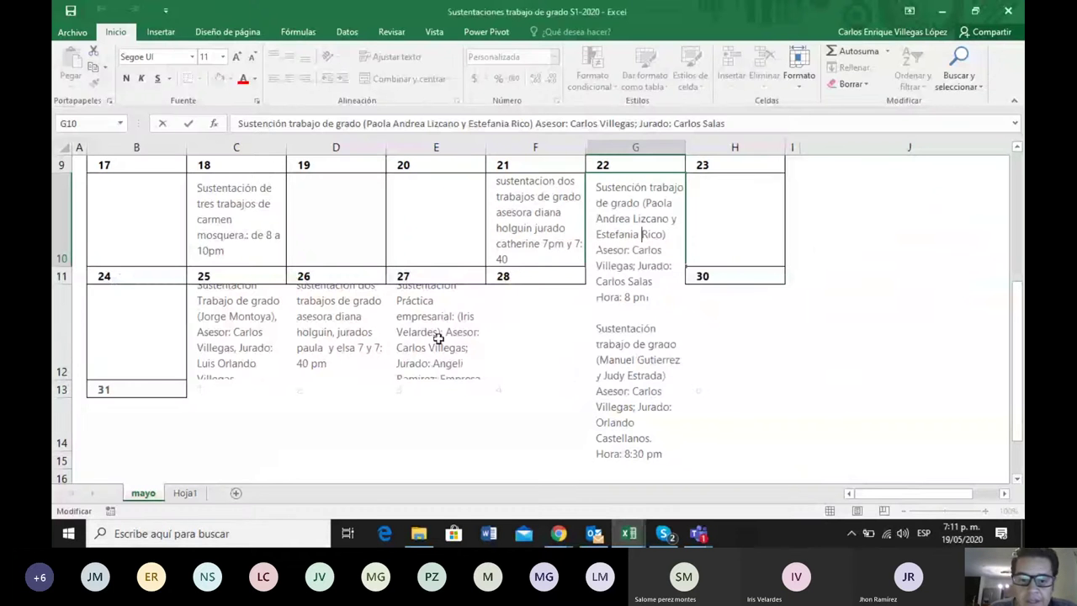
Open the May 25 cell C12 for editing and move to the first defense's lines
{"action": "double_click", "coordinate": [248, 345]}
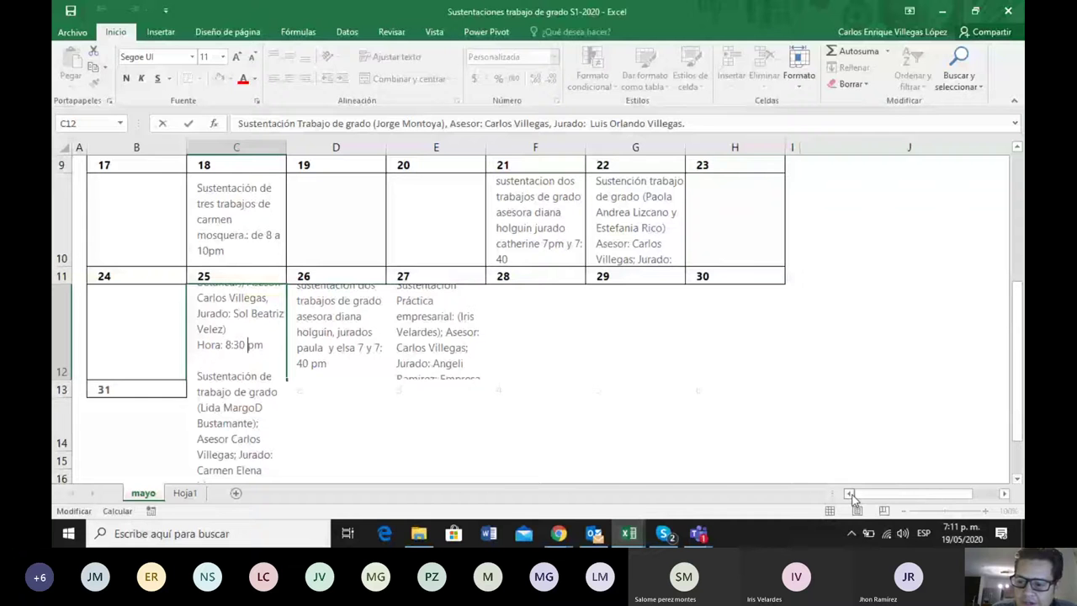
{"action": "scroll", "coordinate": [242, 365], "scroll_direction": "up", "scroll_amount": 2}
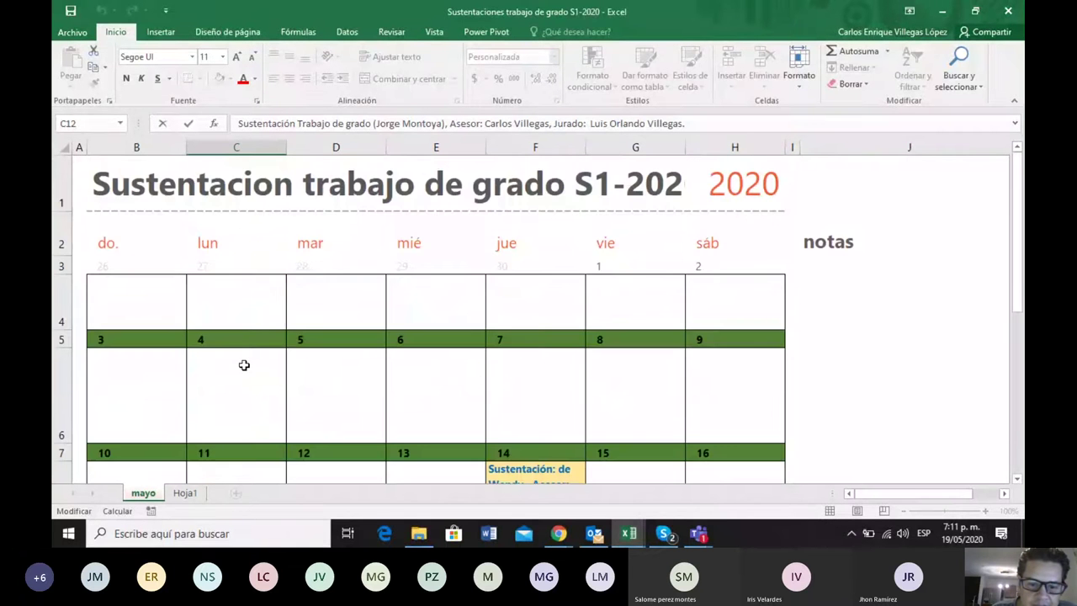
{"action": "scroll", "coordinate": [242, 365], "scroll_direction": "down", "scroll_amount": 5}
{"action": "scroll", "coordinate": [242, 366], "scroll_direction": "up", "scroll_amount": 2}
{"action": "scroll", "coordinate": [243, 367], "scroll_direction": "up", "scroll_amount": 2}
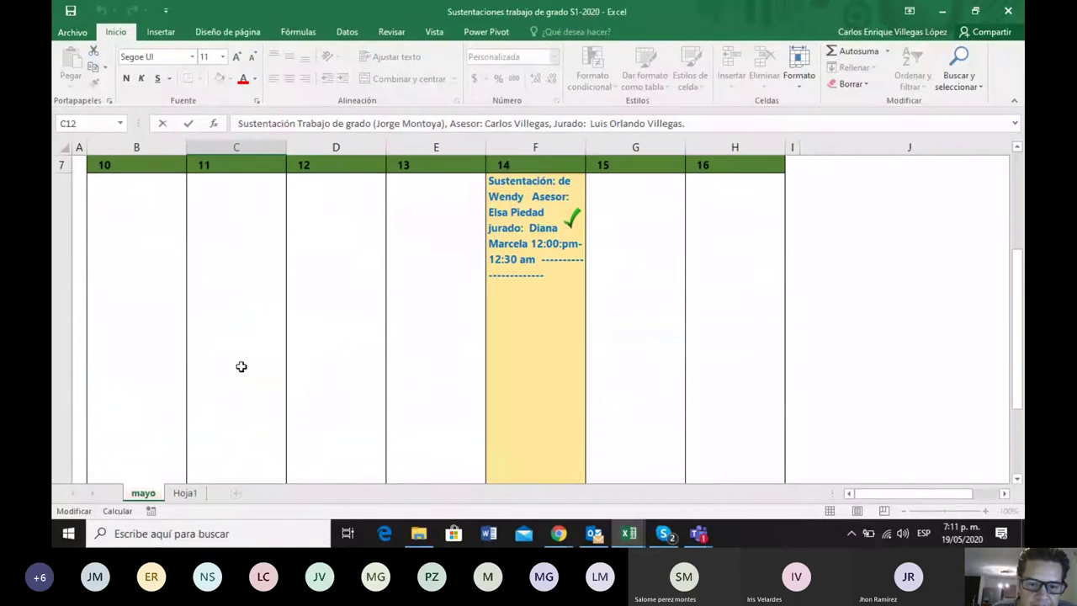
{"action": "scroll", "coordinate": [243, 367], "scroll_direction": "down", "scroll_amount": 2}
{"action": "double_click", "coordinate": [225, 305]}
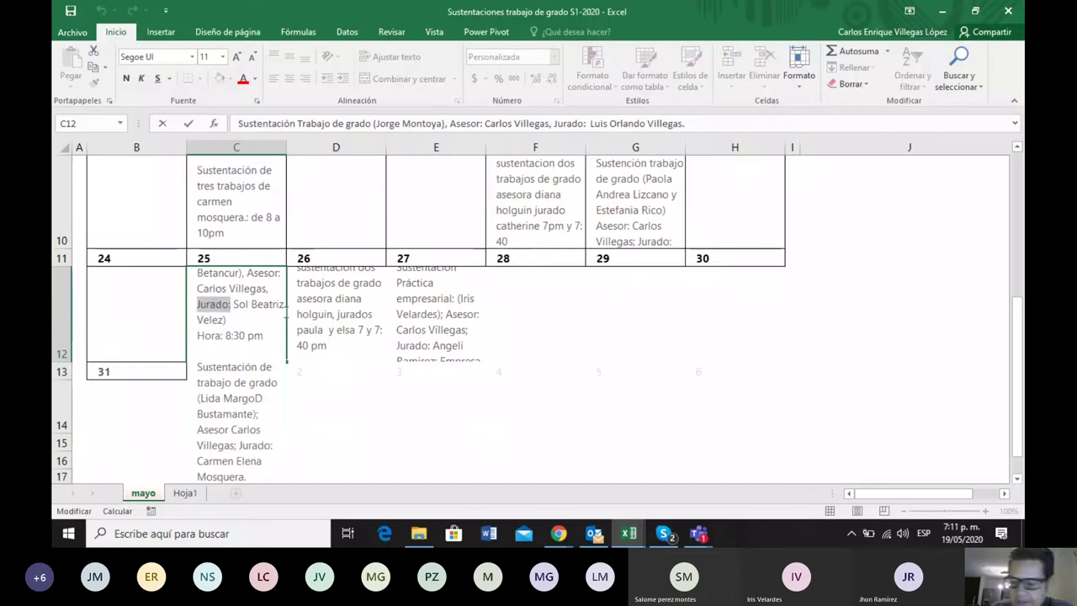
{"action": "key", "text": "Escape"}
{"action": "key", "text": "F2"}
{"action": "key", "text": "Up"}
{"action": "key", "text": "Up"}
{"action": "key", "text": "Up"}
{"action": "key", "text": "Up"}
{"action": "key", "text": "Up"}
{"action": "key", "text": "Up"}
{"action": "key", "text": "Up"}
{"action": "key", "text": "Up"}
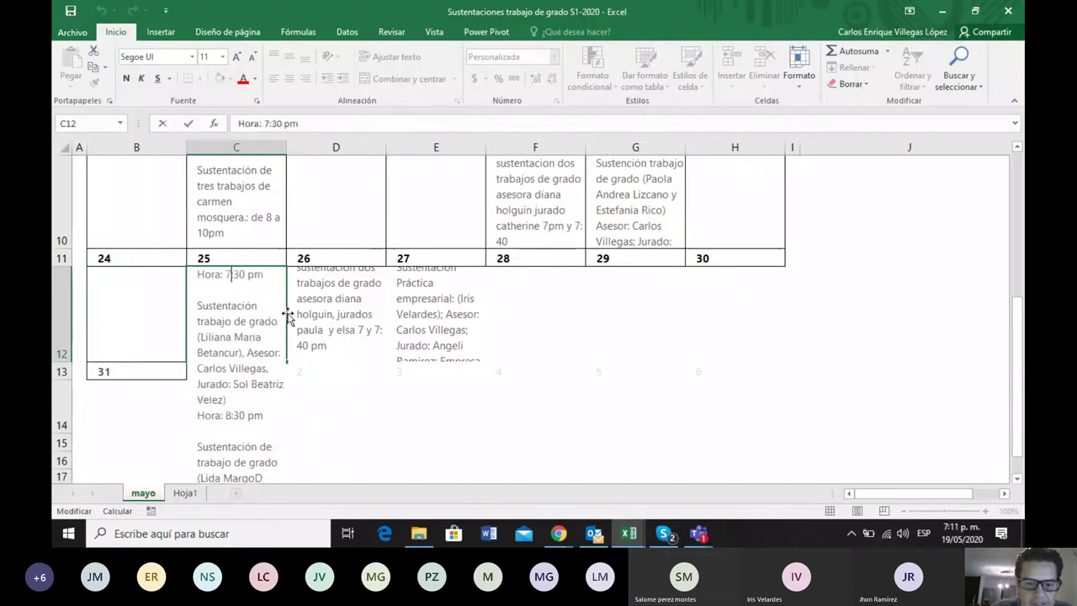
{"action": "key", "text": "Up"}
{"action": "key", "text": "Up"}
{"action": "key", "text": "Up"}
{"action": "key", "text": "Up"}
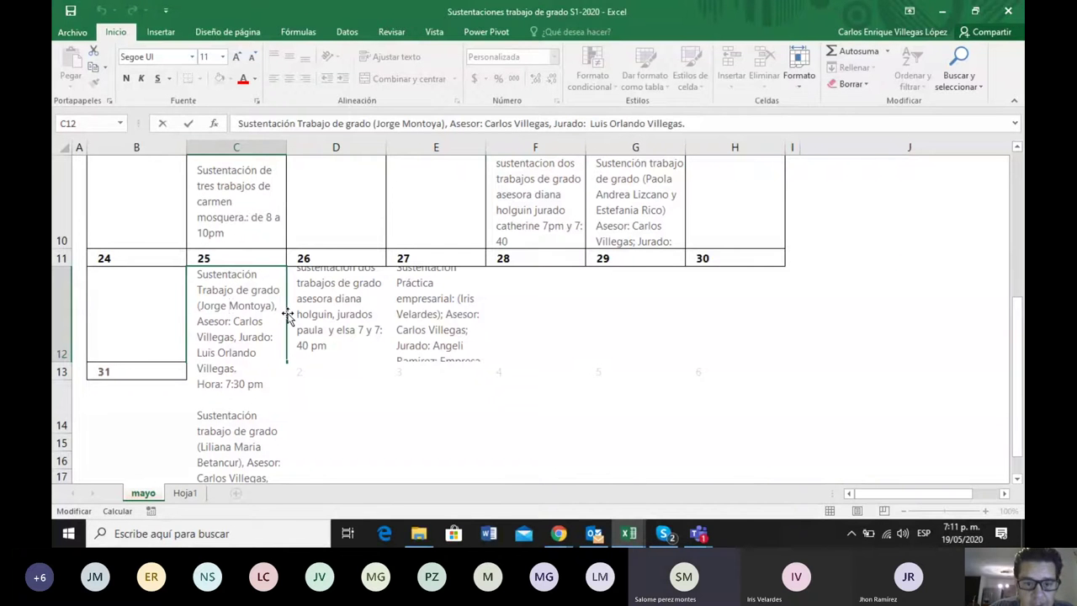
{"action": "key", "text": "Down"}
{"action": "key", "text": "Down"}
{"action": "key", "text": "Down"}
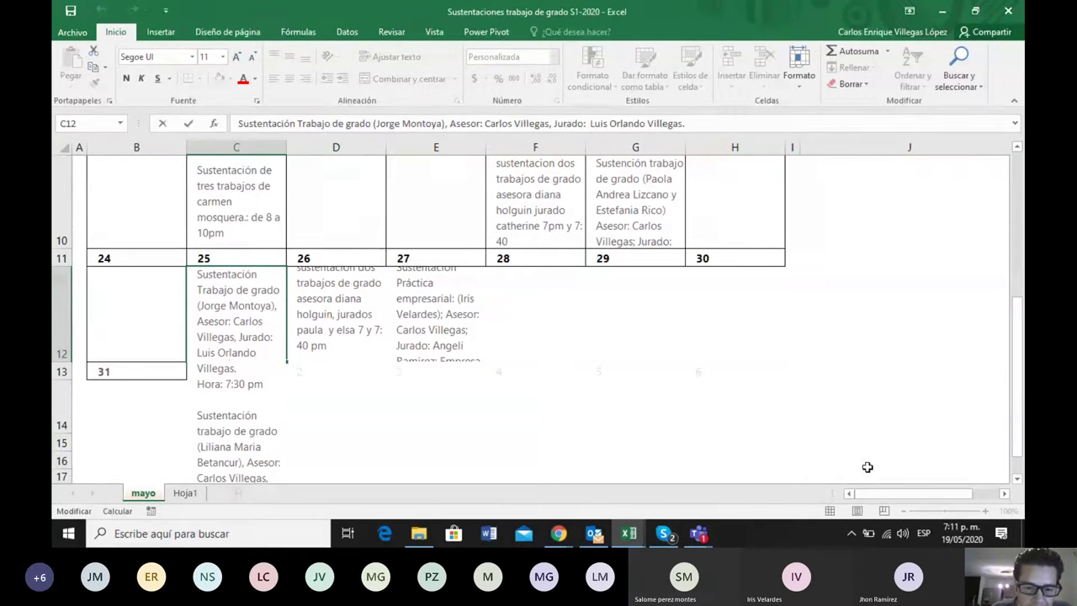
Replace 7:30 with 8 so the first May 25 defense reads 8 pm
{"action": "left_click", "coordinate": [229, 385]}
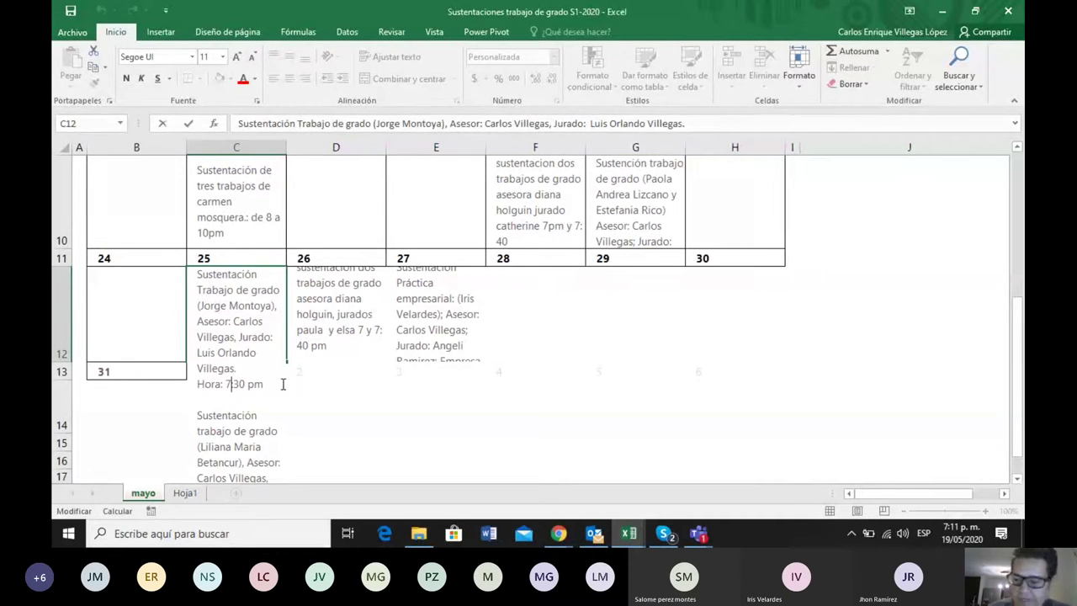
{"action": "key", "text": "BackSpace"}
{"action": "key", "text": "Delete"}
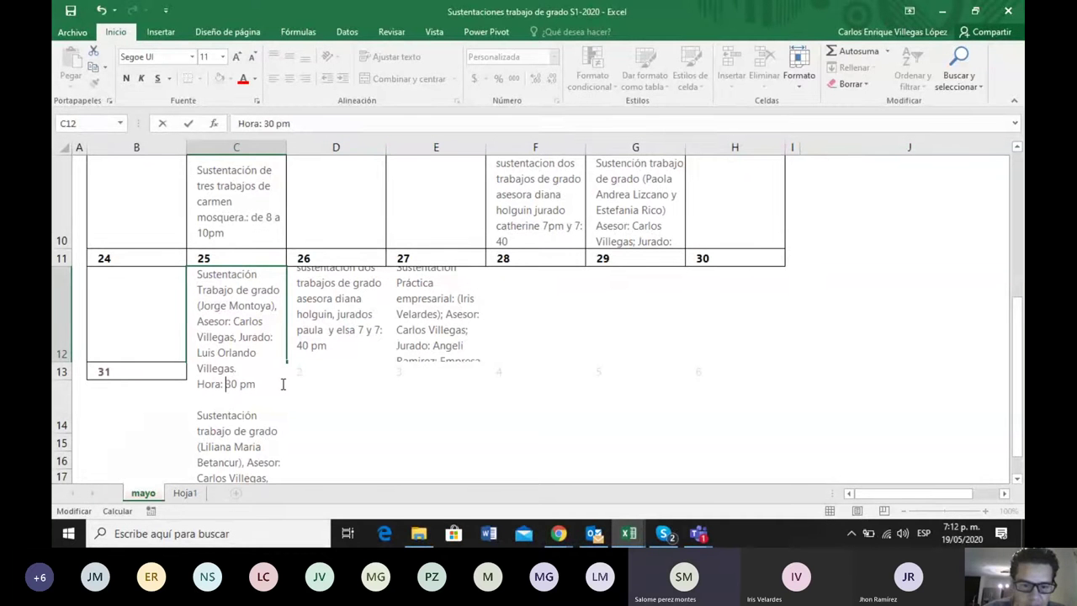
{"action": "key", "text": "Delete"}
{"action": "key", "text": "Delete"}
{"action": "type", "text": "8"}
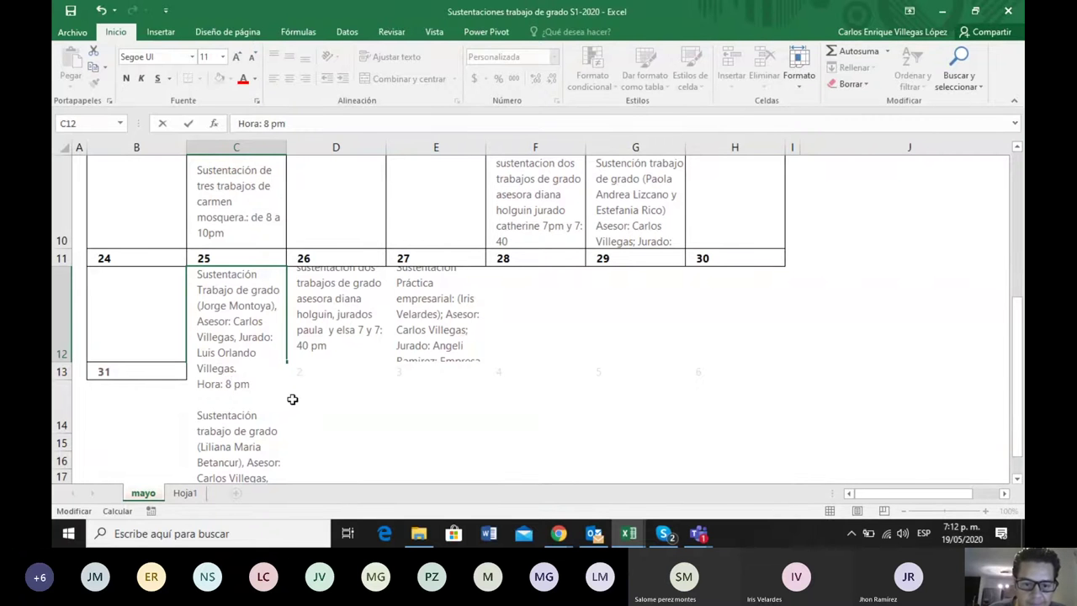
{"action": "left_click", "coordinate": [292, 399]}
{"action": "left_click", "coordinate": [239, 315]}
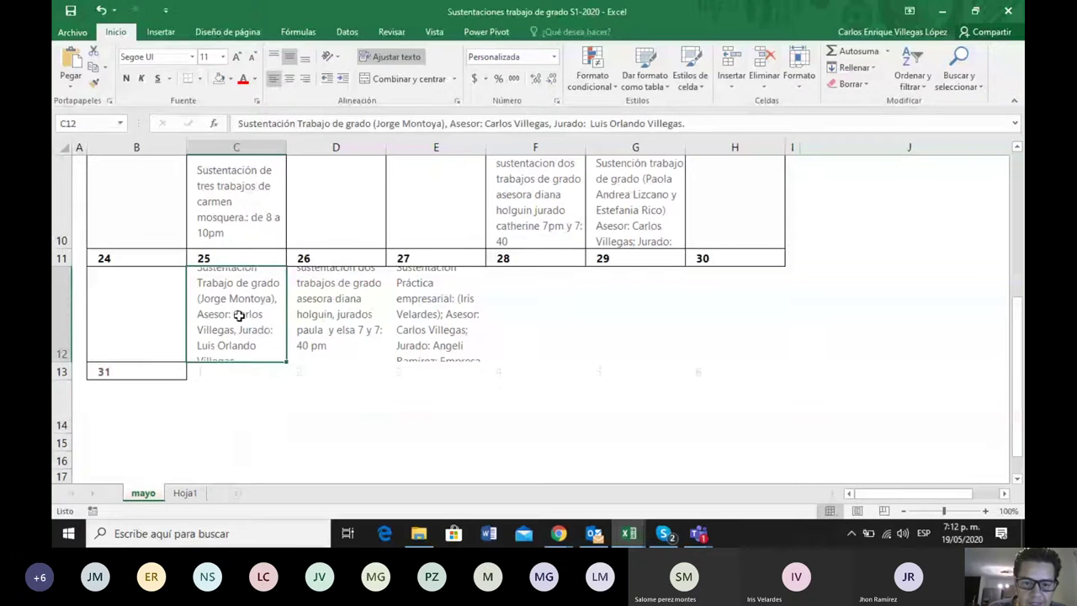
In C12, change the second May 25 defense's time from 8:30 to 7:30
{"action": "double_click", "coordinate": [239, 316]}
{"action": "key", "text": "Up"}
{"action": "key", "text": "Up"}
{"action": "key", "text": "Up"}
{"action": "key", "text": "Up"}
{"action": "key", "text": "Up"}
{"action": "key", "text": "Up"}
{"action": "key", "text": "Up"}
{"action": "key", "text": "Up"}
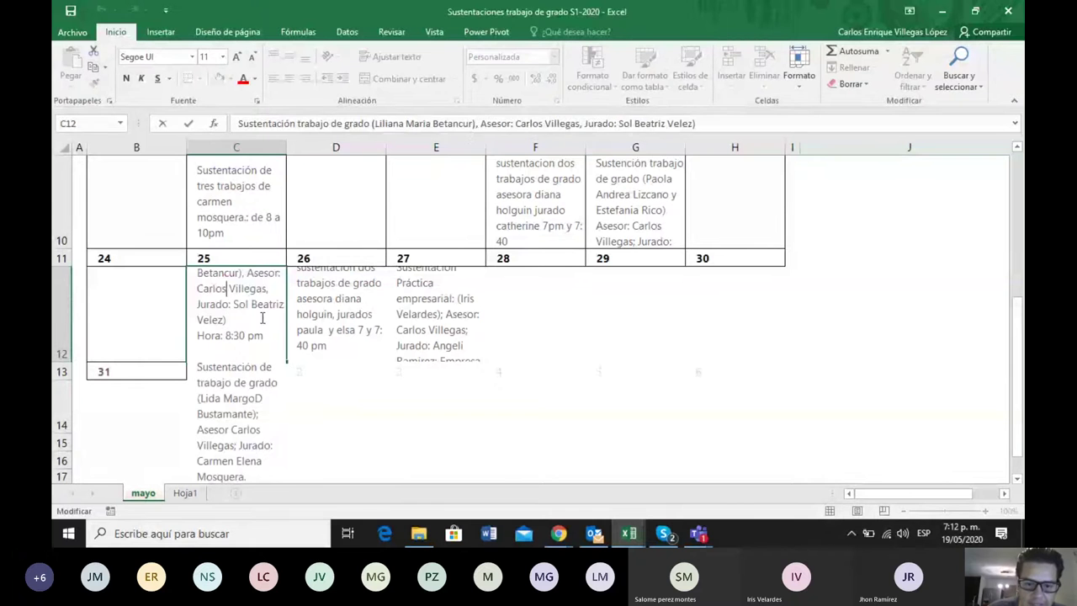
{"action": "key", "text": "Up"}
{"action": "key", "text": "Up"}
{"action": "key", "text": "Up"}
{"action": "key", "text": "Up"}
{"action": "key", "text": "Up"}
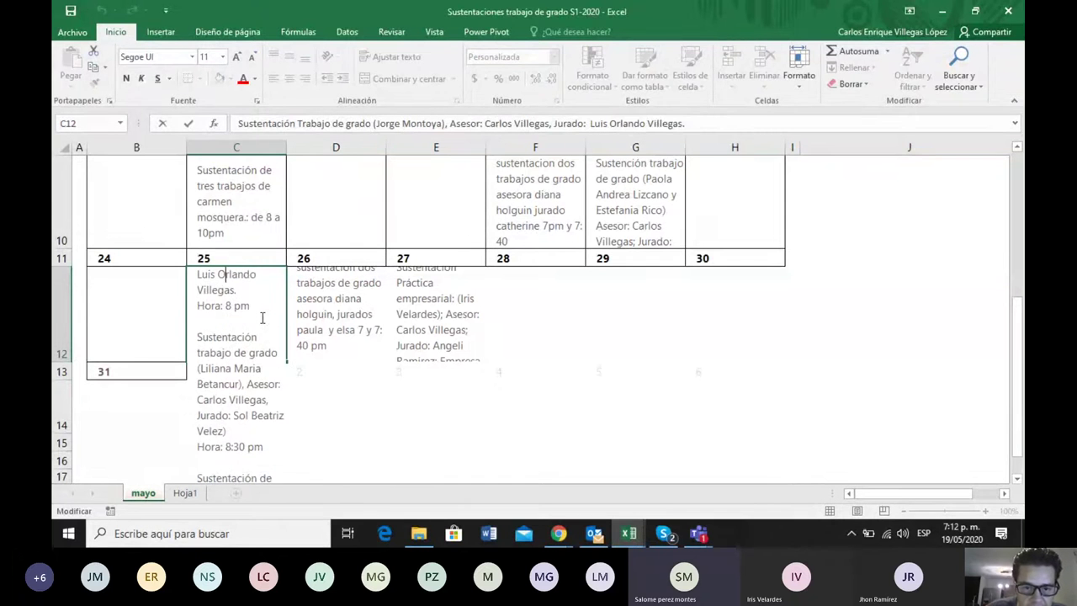
{"action": "key", "text": "Up"}
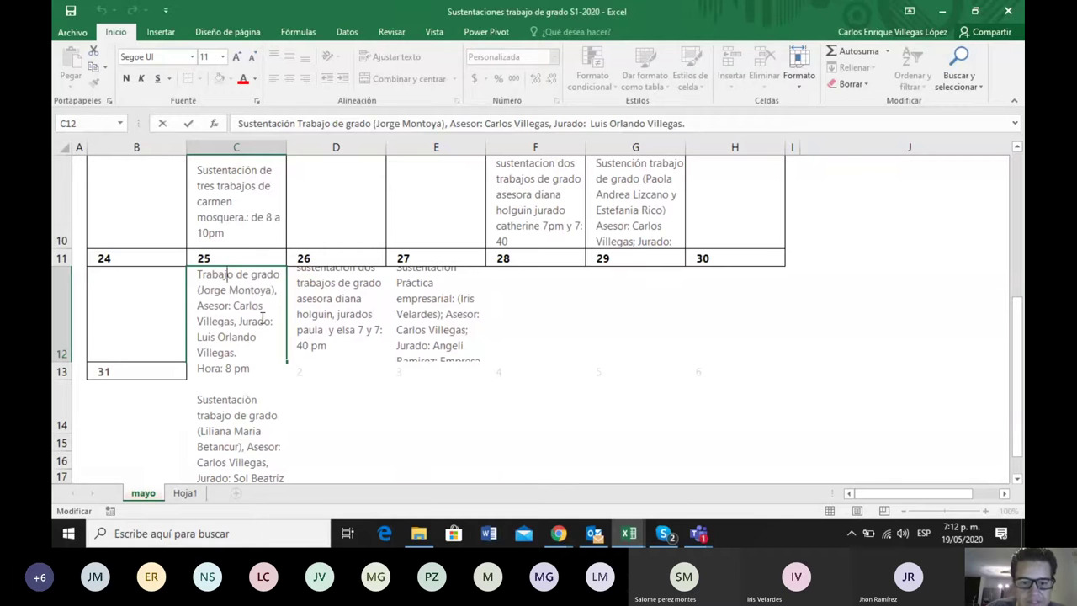
{"action": "key", "text": "Down"}
{"action": "key", "text": "Down"}
{"action": "key", "text": "Down"}
{"action": "key", "text": "Down"}
{"action": "key", "text": "Down"}
{"action": "key", "text": "Down"}
{"action": "key", "text": "Down"}
{"action": "key", "text": "Down"}
{"action": "key", "text": "Down"}
{"action": "key", "text": "Down"}
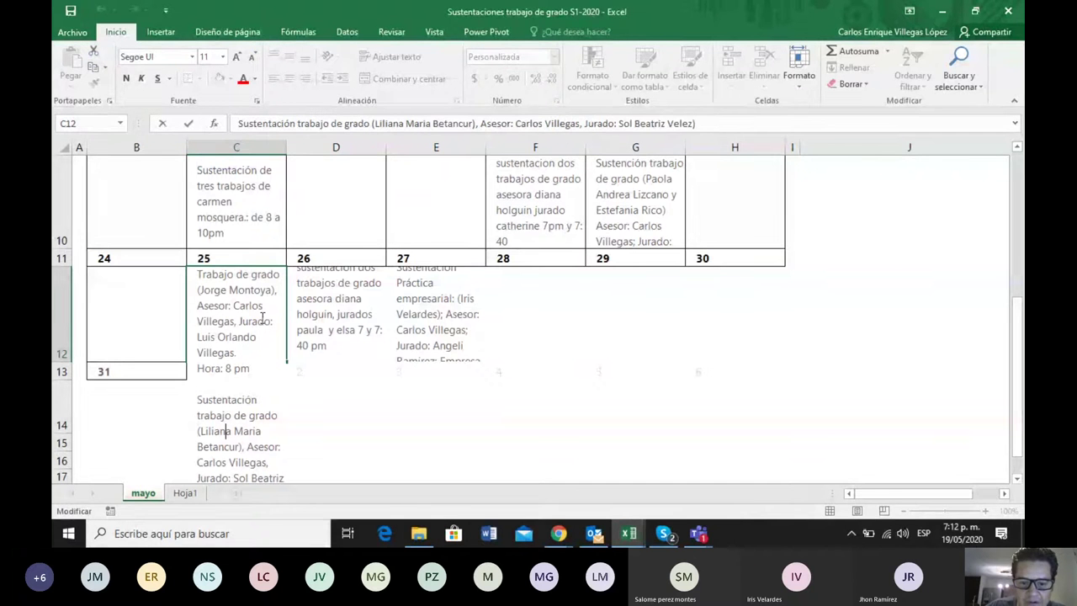
{"action": "key", "text": "Down"}
{"action": "key", "text": "Down"}
{"action": "key", "text": "Down"}
{"action": "key", "text": "Down"}
{"action": "key", "text": "Down"}
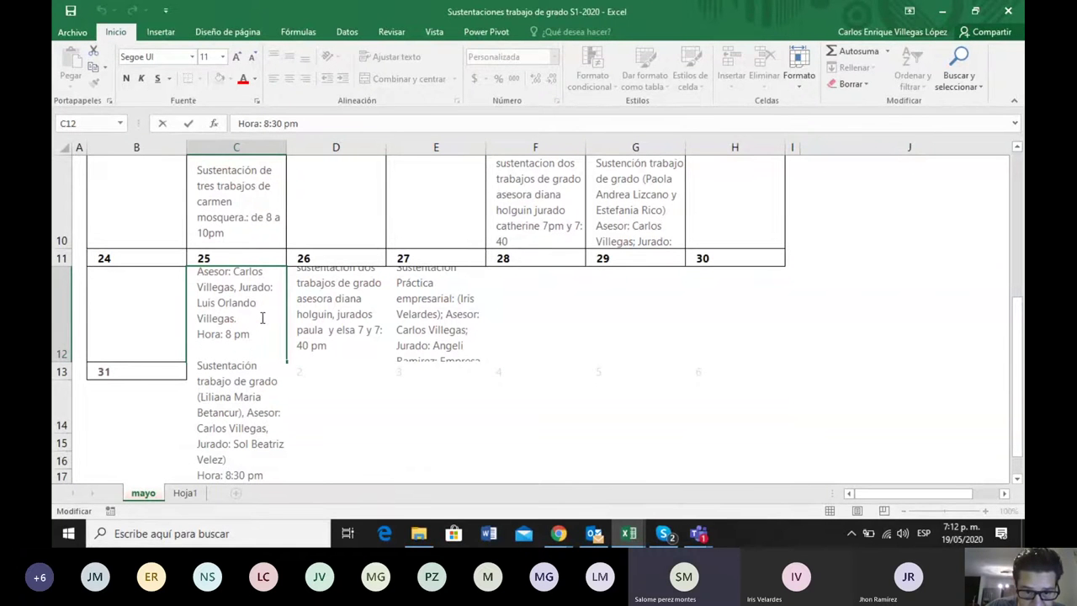
{"action": "key", "text": "Delete"}
{"action": "key", "text": "Delete"}
{"action": "key", "text": "Delete"}
{"action": "key", "text": "Delete"}
{"action": "key", "text": "Delete"}
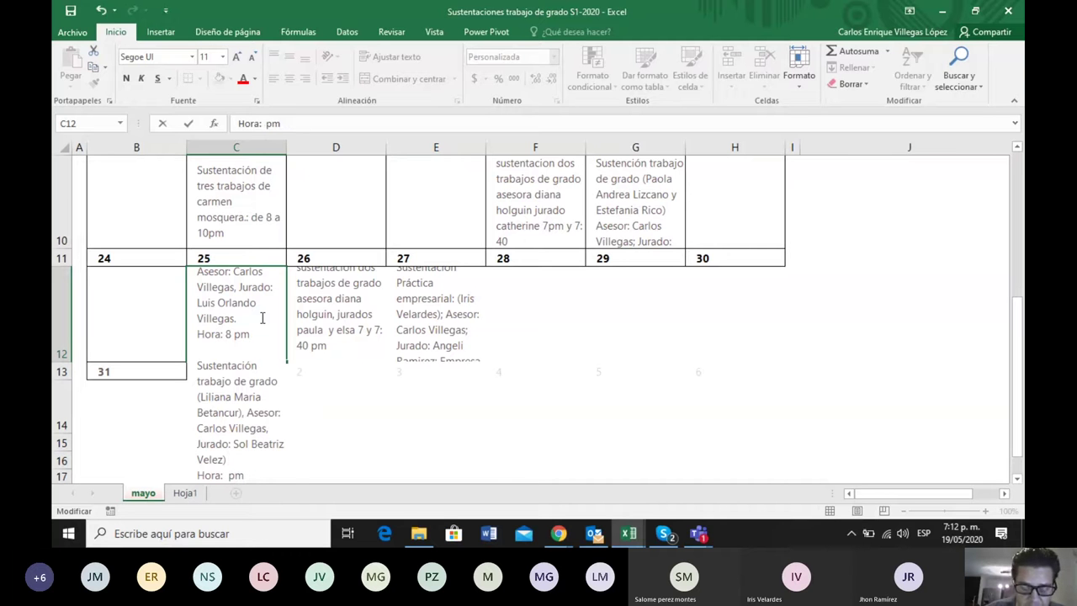
{"action": "type", "text": "7"}
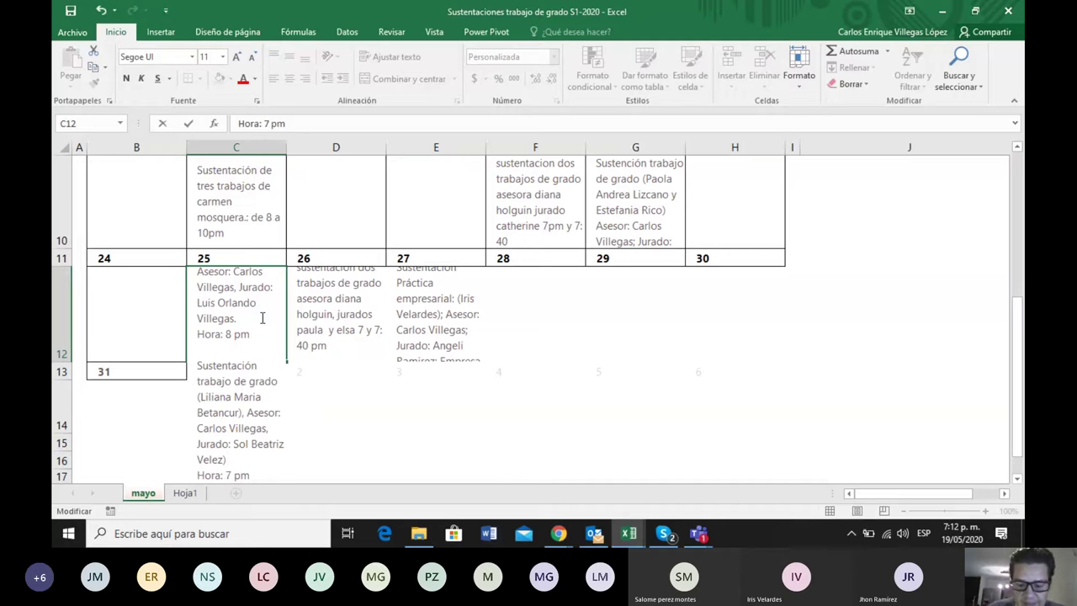
{"action": "type", "text": ":30"}
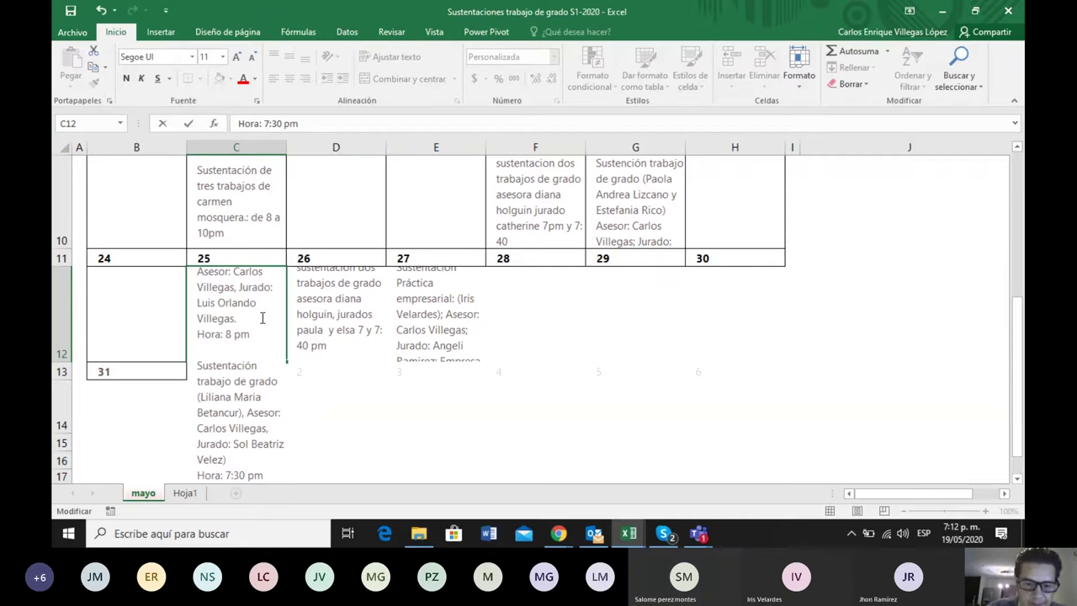
Paste a third defense entry below it with an 8pm 'Hora:' time line
{"action": "key", "text": "alt+Return"}
{"action": "key", "text": "alt+Return"}
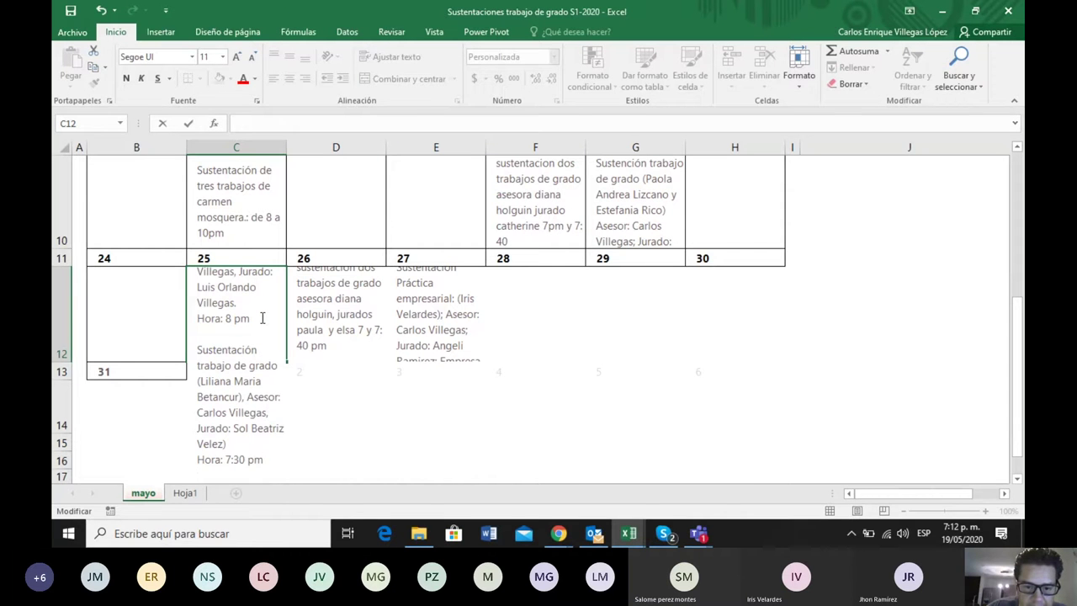
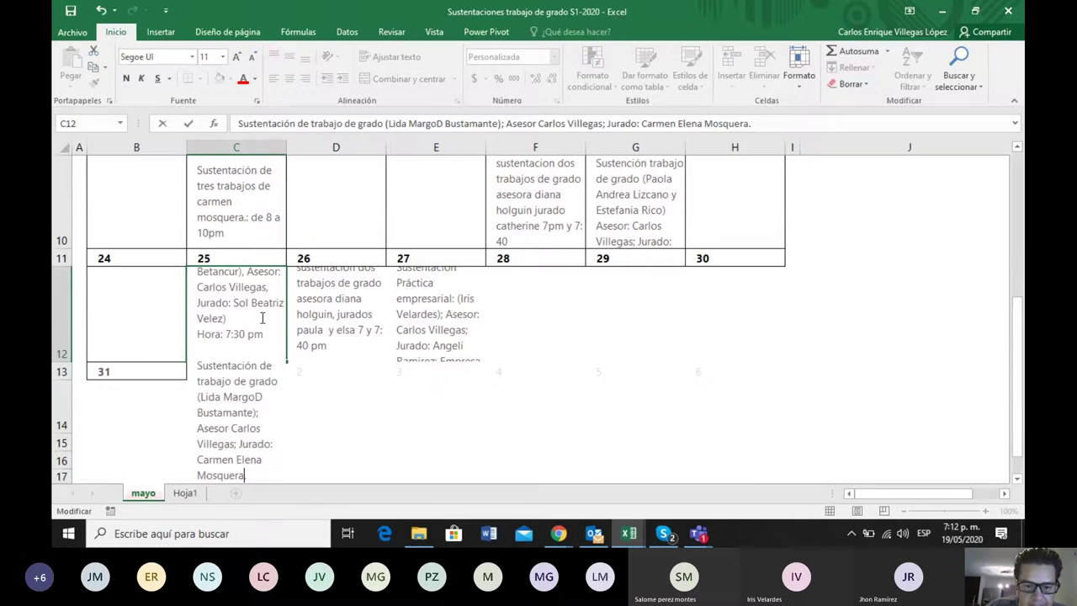
{"action": "key", "text": "alt+Return"}
{"action": "type", "text": "Hora: 9:00pm"}
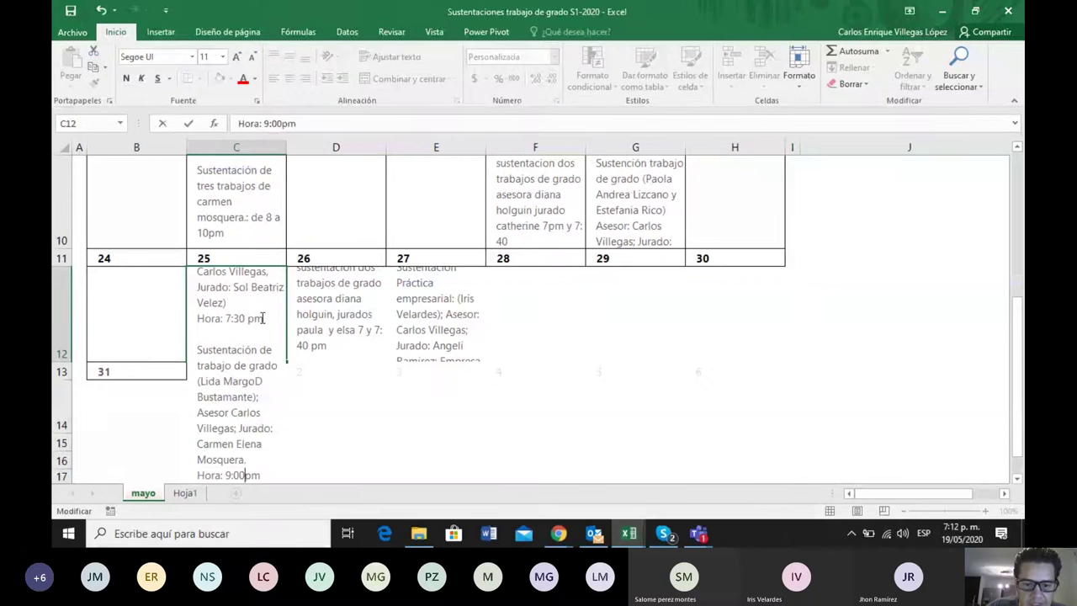
{"action": "key", "text": "Left"}
{"action": "key", "text": "Left"}
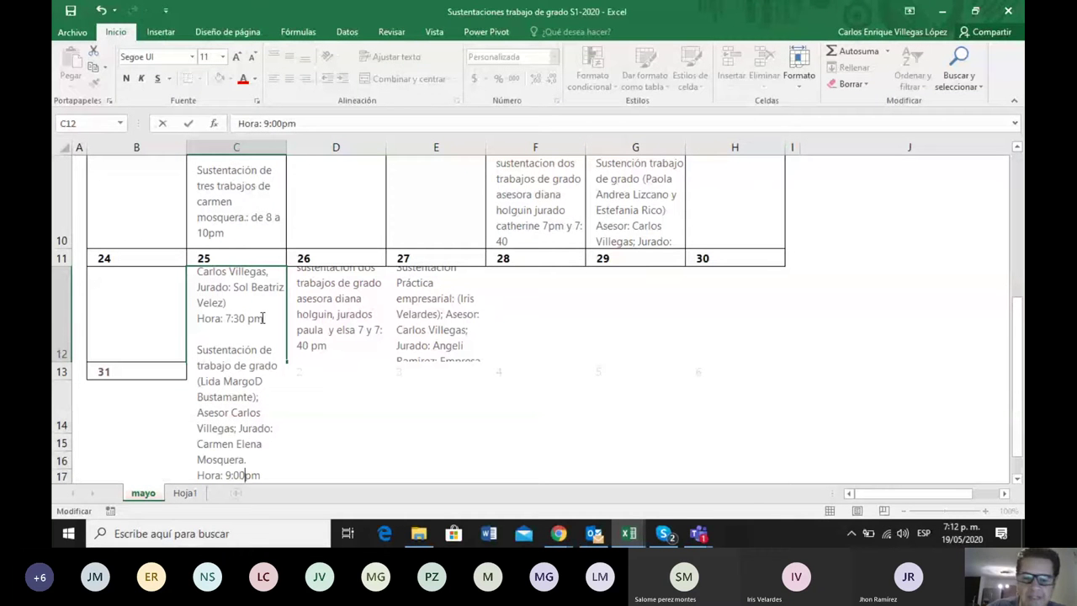
{"action": "key", "text": "BackSpace"}
{"action": "key", "text": "BackSpace"}
{"action": "key", "text": "BackSpace"}
{"action": "key", "text": "BackSpace"}
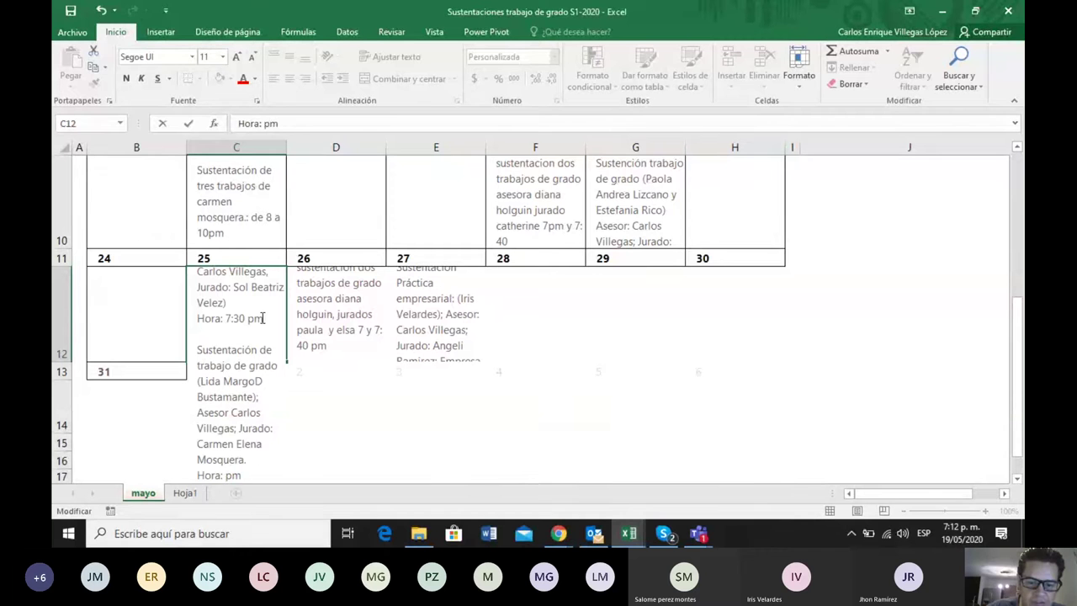
{"action": "type", "text": "8"}
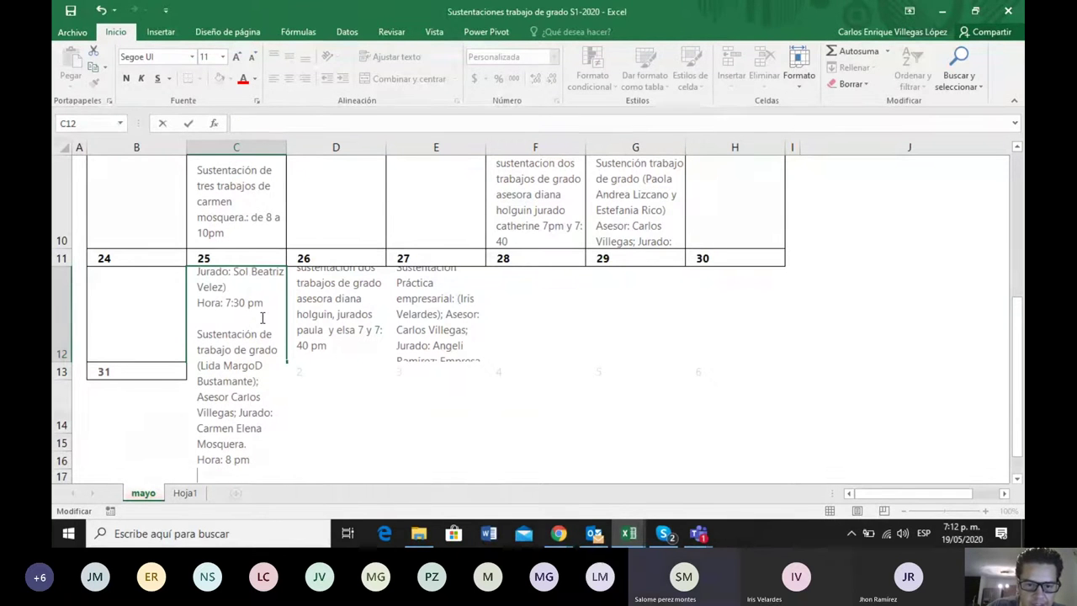
Remove the period after the jury name and set the first C12 defense to 7:30
{"action": "key", "text": "Up"}
{"action": "key", "text": "Up"}
{"action": "key", "text": "Up"}
{"action": "key", "text": "Up"}
{"action": "key", "text": "Up"}
{"action": "key", "text": "Up"}
{"action": "key", "text": "Up"}
{"action": "key", "text": "Up"}
{"action": "key", "text": "Up"}
{"action": "key", "text": "Up"}
{"action": "key", "text": "Up"}
{"action": "key", "text": "Up"}
{"action": "key", "text": "Up"}
{"action": "key", "text": "Up"}
{"action": "key", "text": "Up"}
{"action": "key", "text": "Up"}
{"action": "key", "text": "Up"}
{"action": "key", "text": "Up"}
{"action": "key", "text": "Up"}
{"action": "key", "text": "Up"}
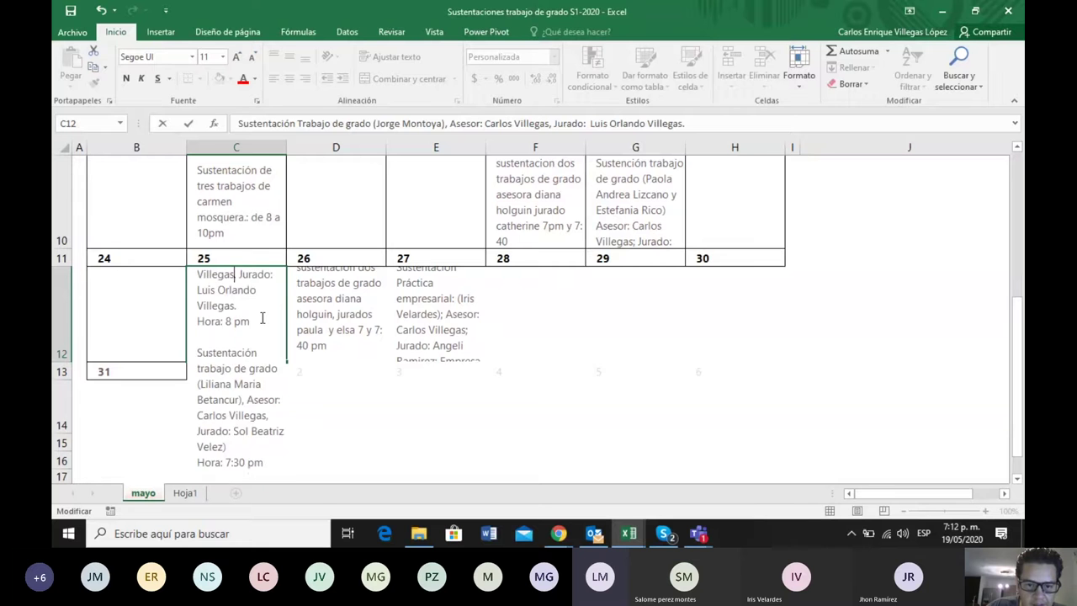
{"action": "key", "text": "Up"}
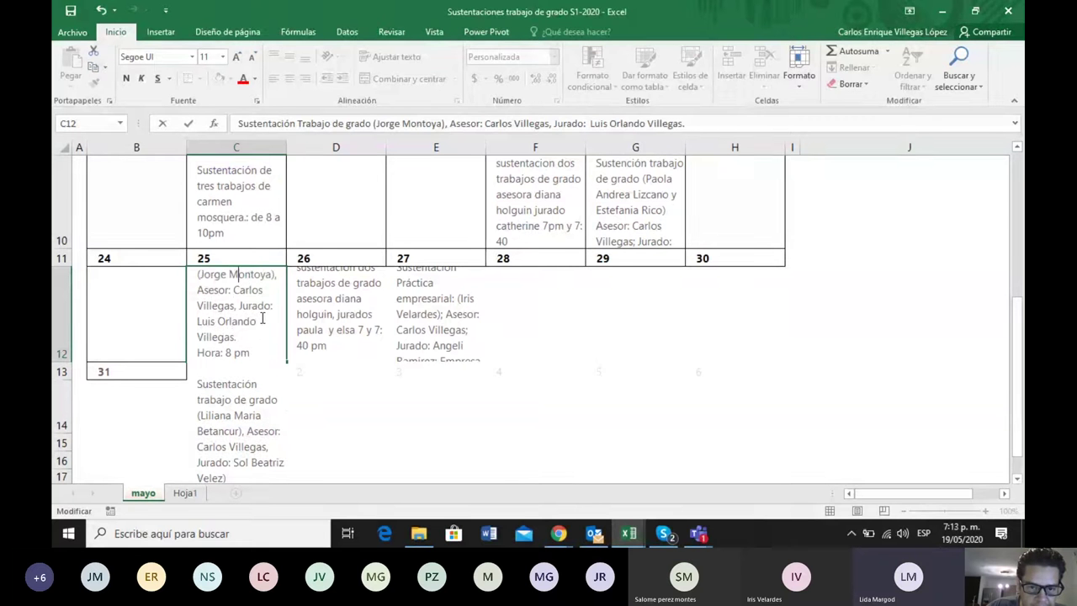
{"action": "key", "text": "Down"}
{"action": "key", "text": "Down"}
{"action": "key", "text": "Down"}
{"action": "key", "text": "Down"}
{"action": "key", "text": "BackSpace"}
{"action": "key", "text": "Down"}
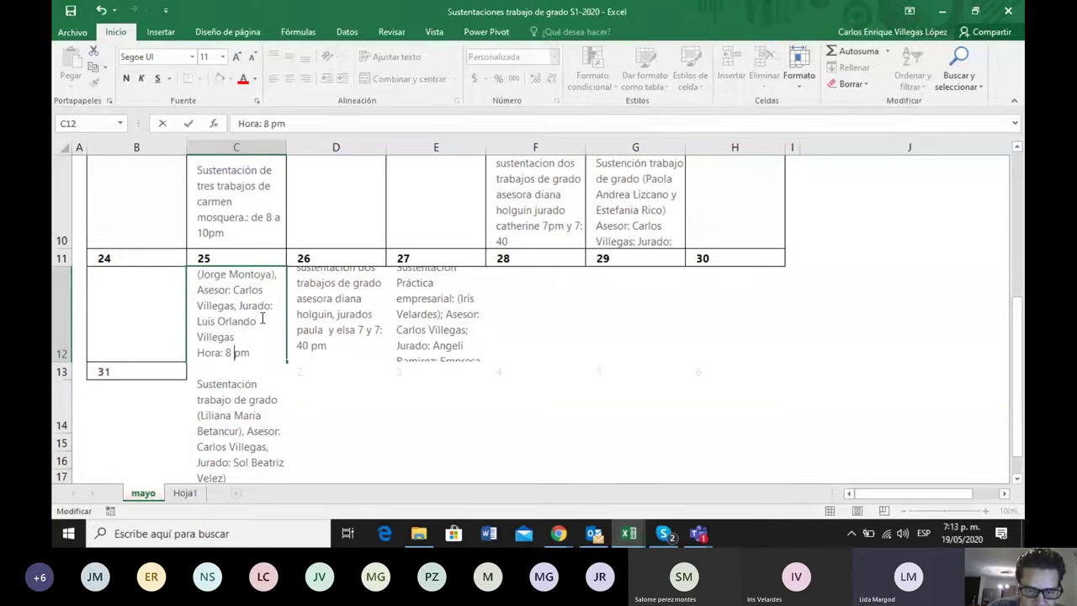
{"action": "key", "text": "Down"}
{"action": "key", "text": "Down"}
{"action": "key", "text": "Down"}
{"action": "key", "text": "Down"}
{"action": "key", "text": "Down"}
{"action": "key", "text": "Down"}
{"action": "key", "text": "Down"}
{"action": "key", "text": "Down"}
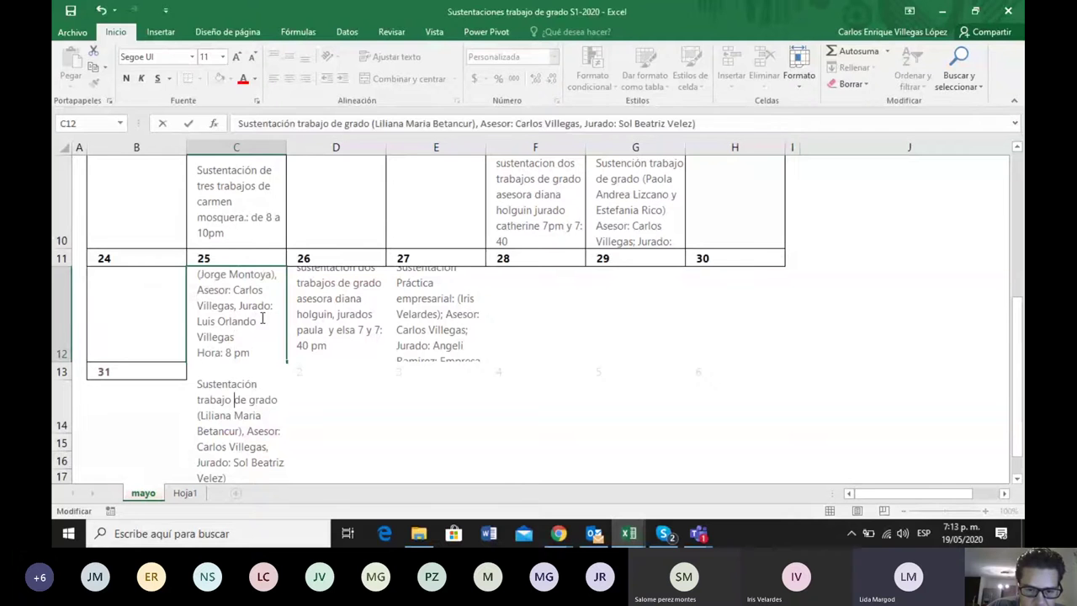
{"action": "key", "text": "Down"}
{"action": "key", "text": "Down"}
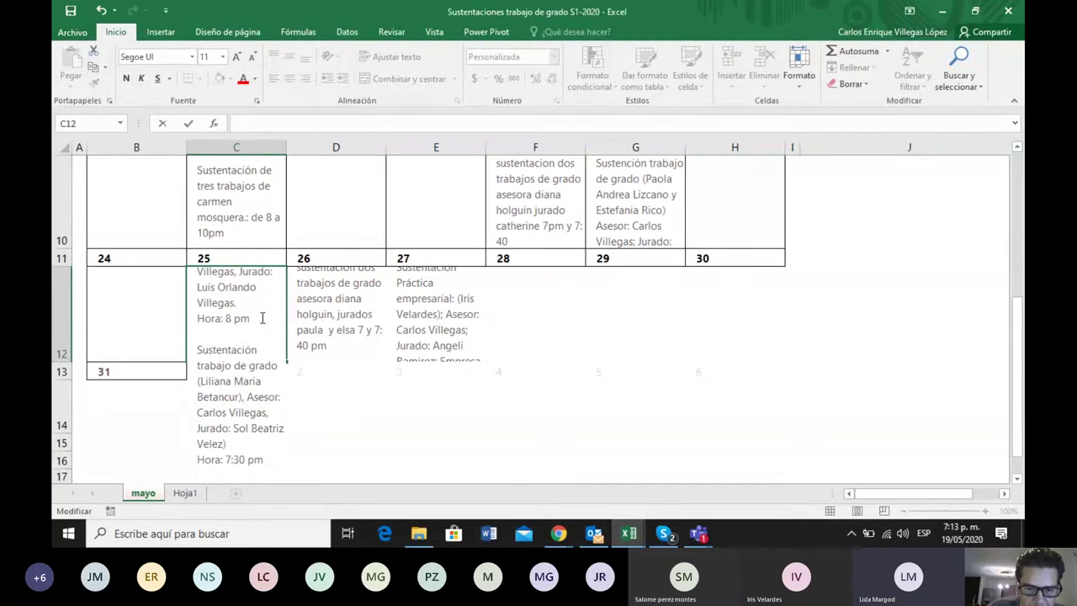
{"action": "key", "text": "Up"}
{"action": "key", "text": "Up"}
{"action": "key", "text": "Up"}
{"action": "key", "text": "Up"}
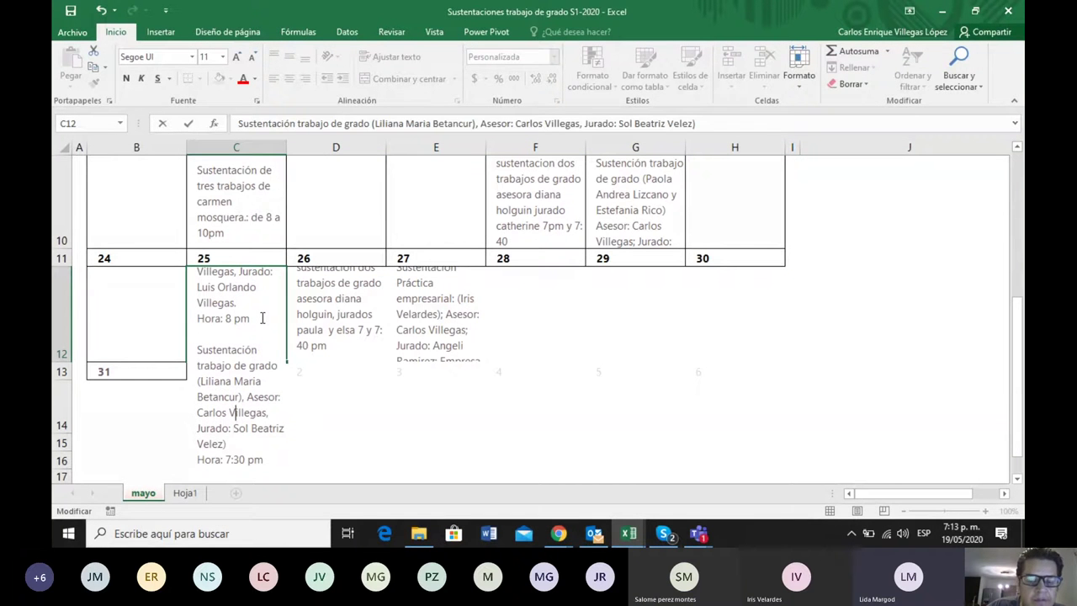
{"action": "key", "text": "Up"}
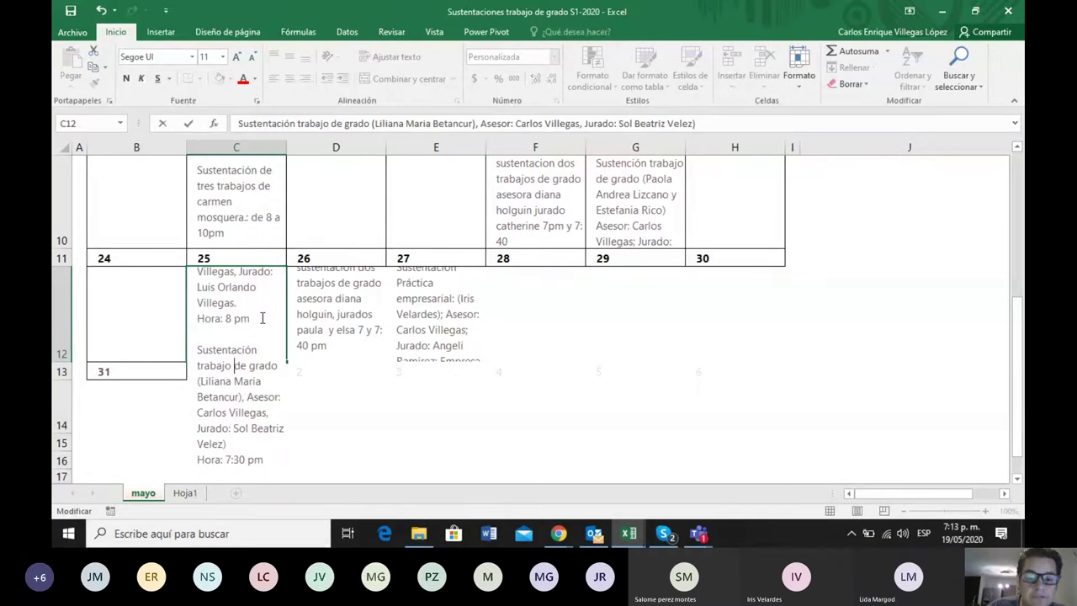
{"action": "key", "text": "Up"}
{"action": "key", "text": "Up"}
{"action": "key", "text": "Up"}
{"action": "key", "text": "BackSpace"}
{"action": "key", "text": "BackSpace"}
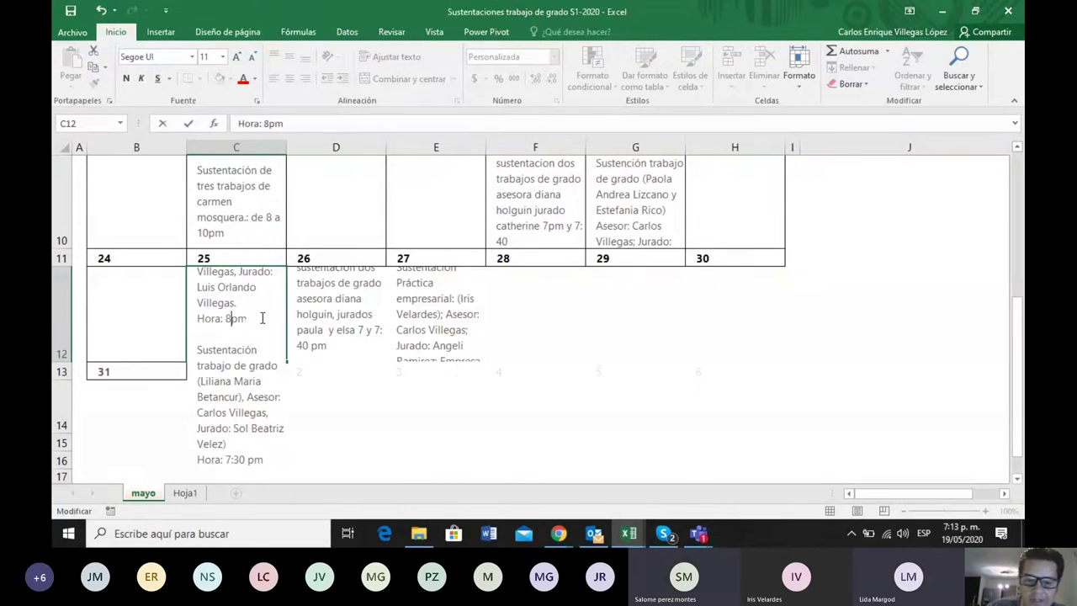
{"action": "type", "text": "7"}
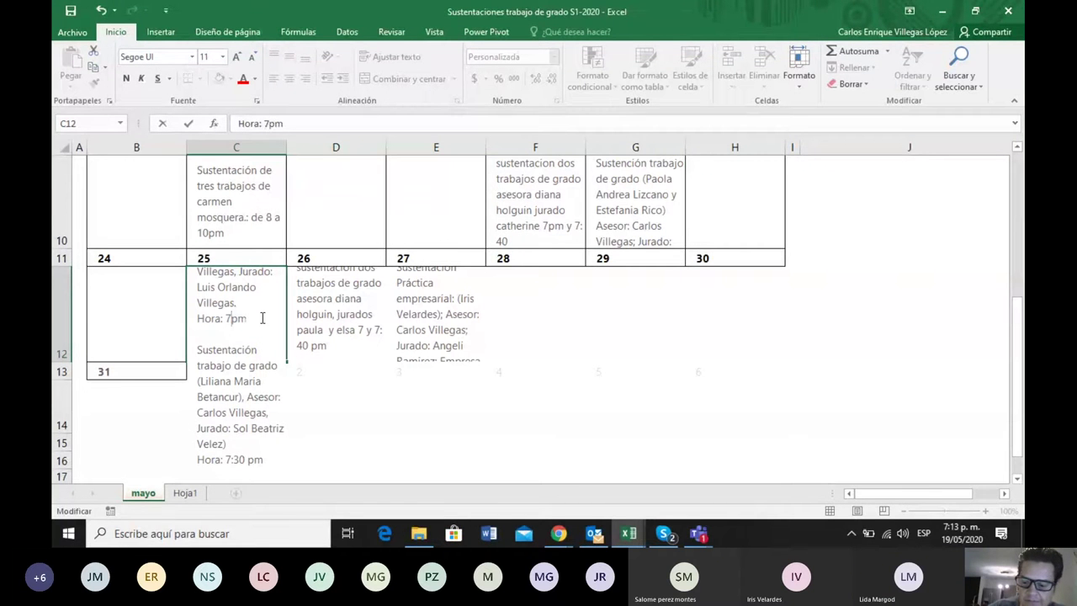
{"action": "type", "text": ":30"}
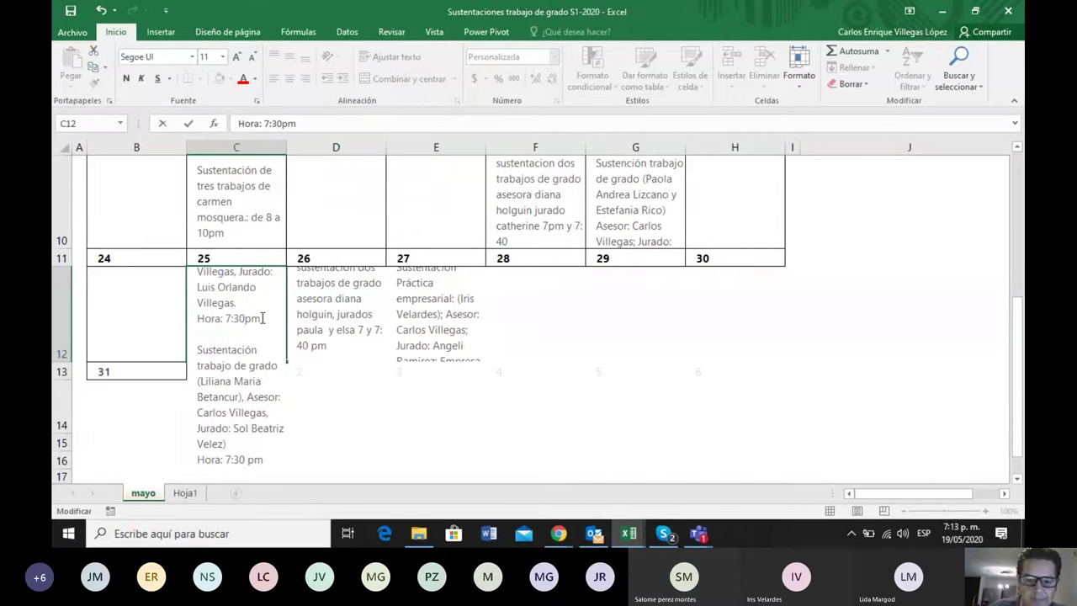
Set the second defense's time to 8 pm and paste another defense entry below it
{"action": "key", "text": "Down"}
{"action": "key", "text": "Down"}
{"action": "key", "text": "Down"}
{"action": "key", "text": "Down"}
{"action": "key", "text": "Down"}
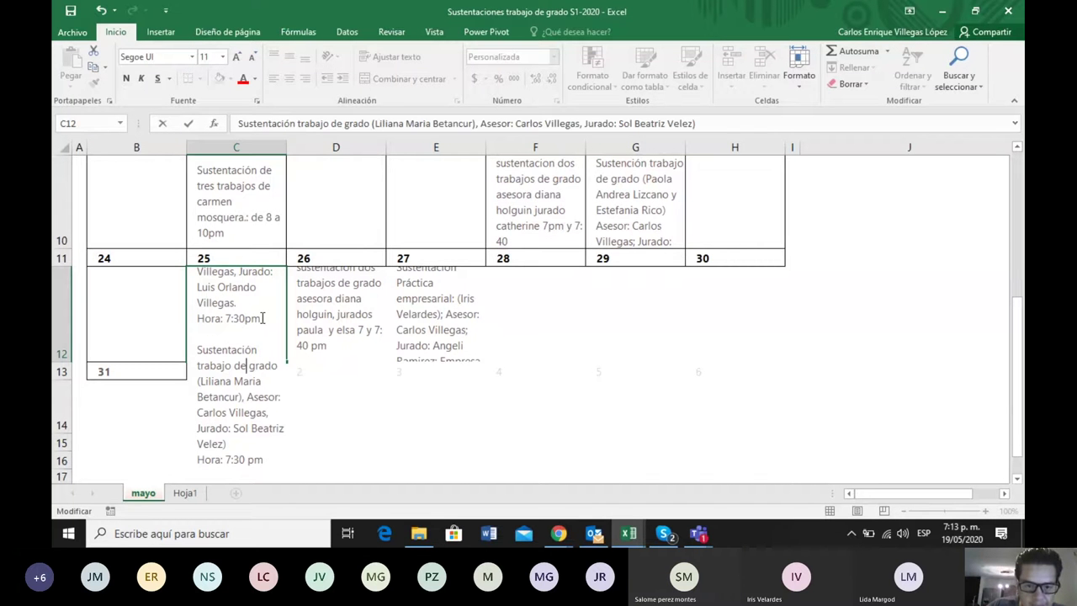
{"action": "key", "text": "Down"}
{"action": "key", "text": "Down"}
{"action": "key", "text": "Down"}
{"action": "key", "text": "Down"}
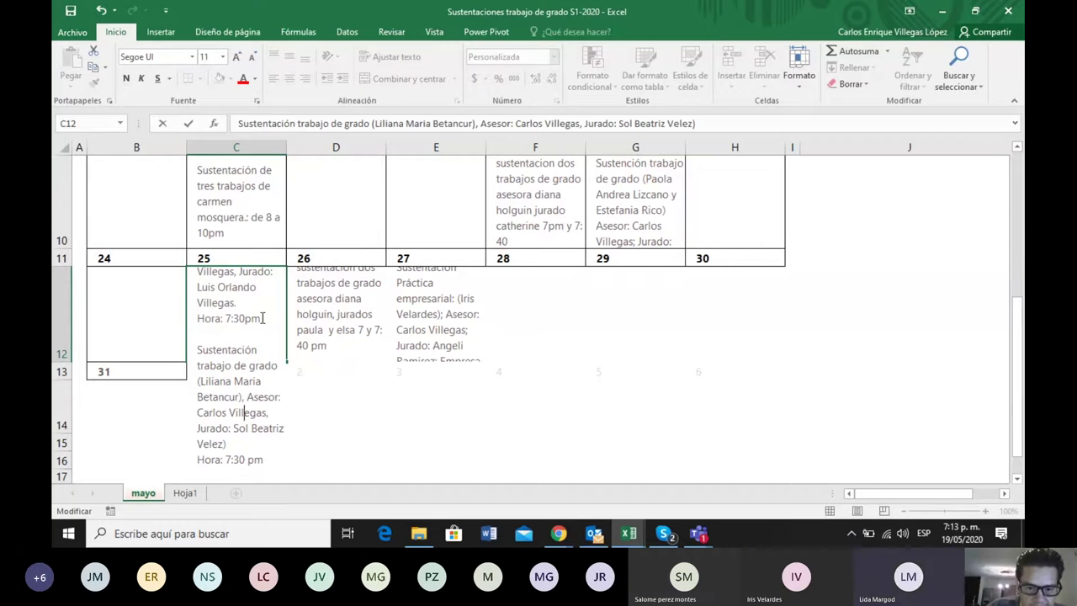
{"action": "key", "text": "Down"}
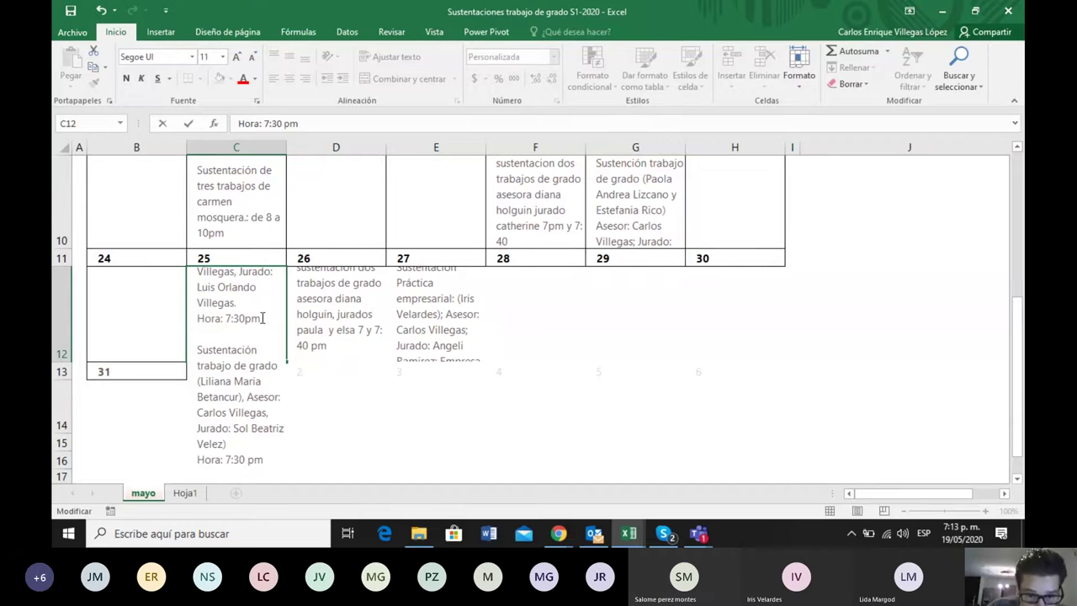
{"action": "key", "text": "BackSpace"}
{"action": "key", "text": "BackSpace"}
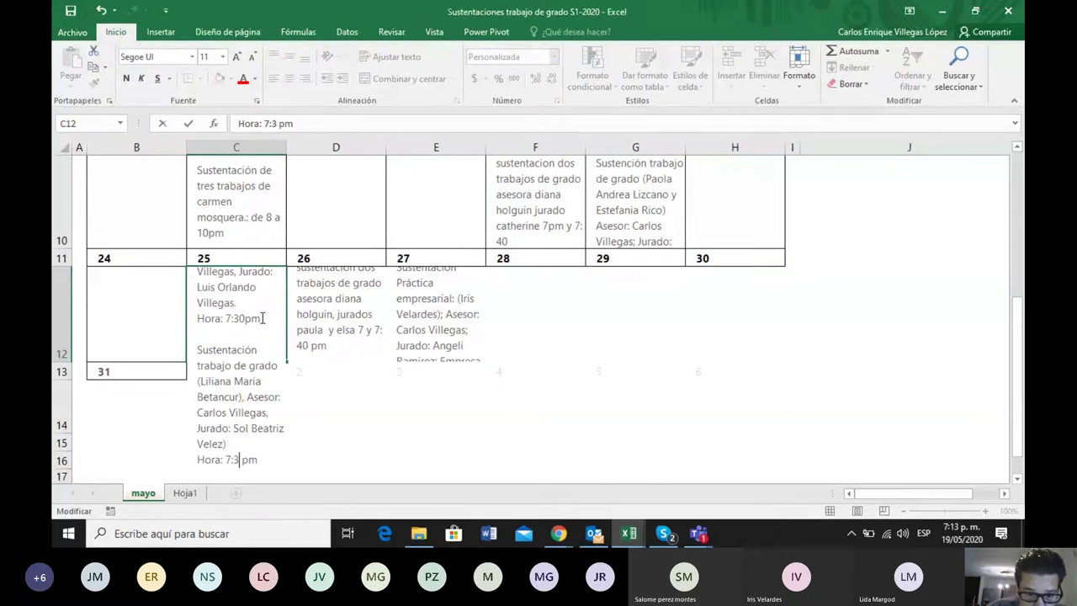
{"action": "key", "text": "BackSpace"}
{"action": "key", "text": "BackSpace"}
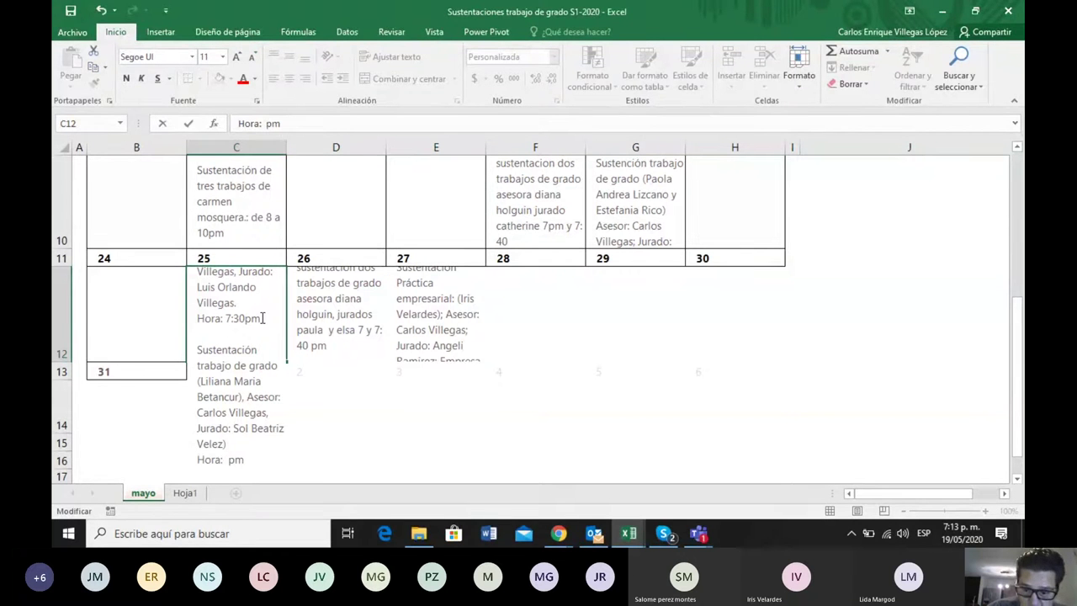
{"action": "type", "text": "8"}
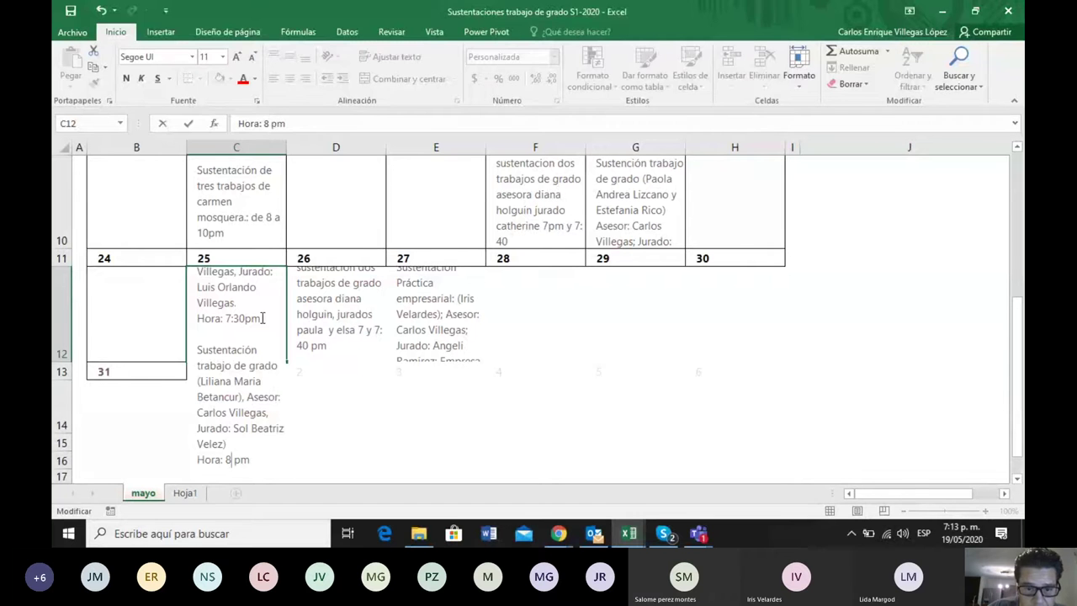
{"action": "key", "text": "End"}
{"action": "key", "text": "alt+Return"}
{"action": "key", "text": "alt+Return"}
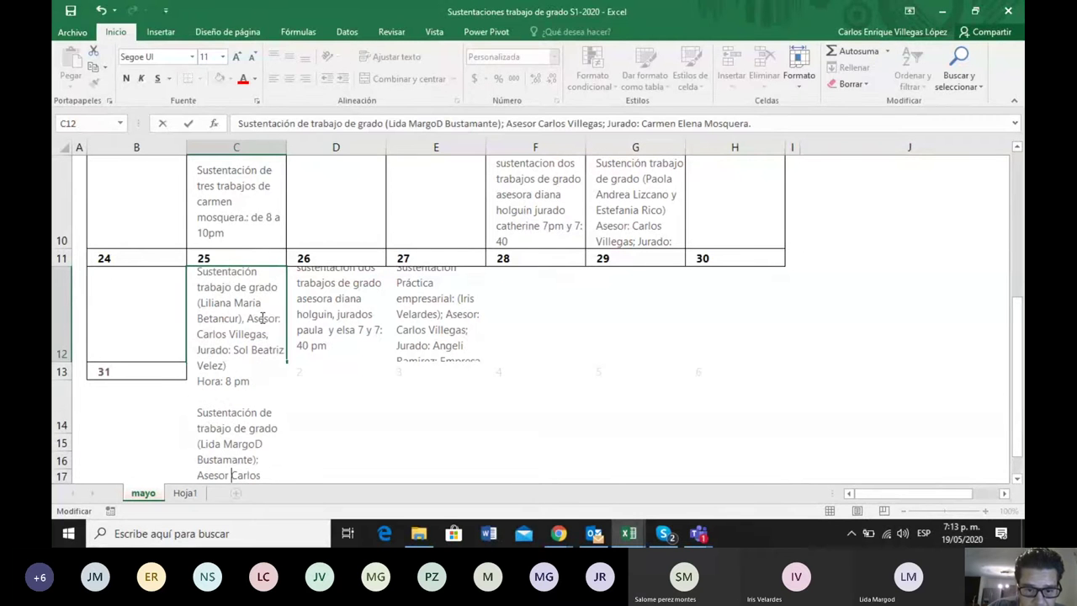
Set the pasted defense's time to 8:30 pm and paste a fourth entry below it
{"action": "key", "text": "Down"}
{"action": "key", "text": "Down"}
{"action": "key", "text": "Down"}
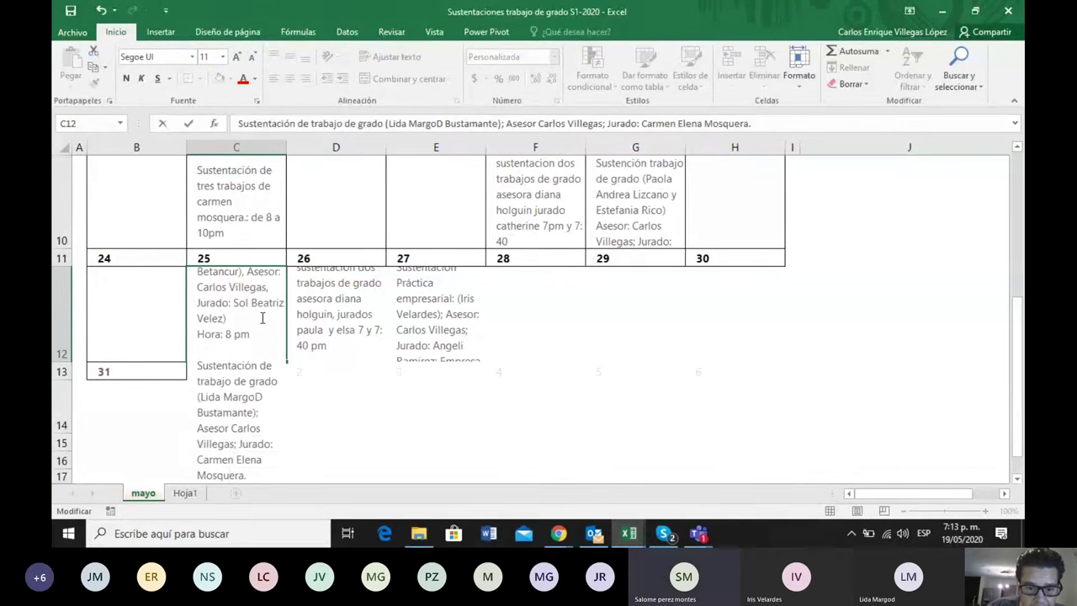
{"action": "key", "text": "Down"}
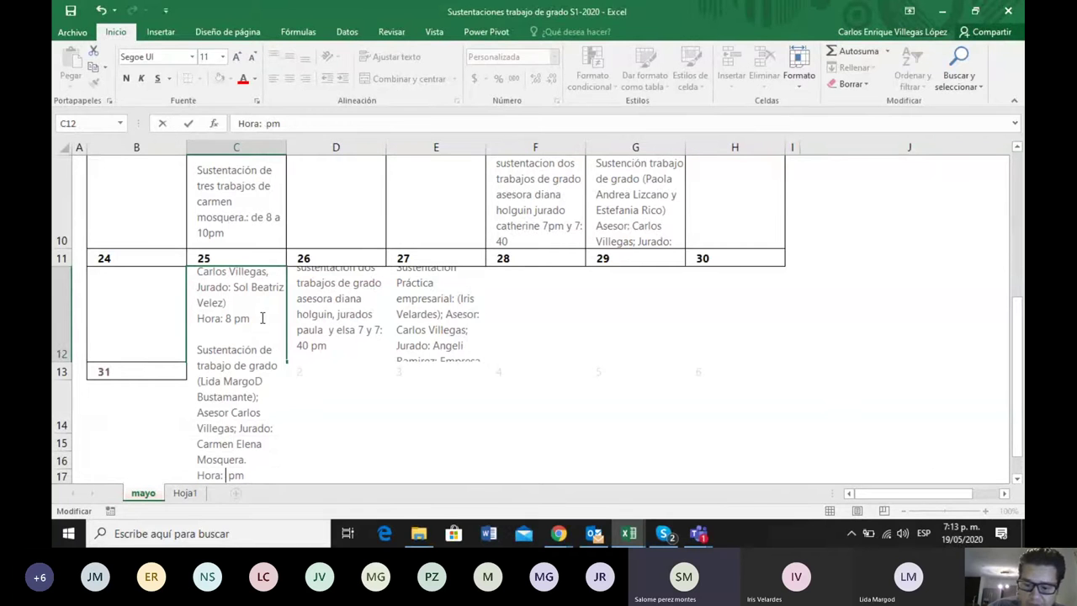
{"action": "type", "text": ":30"}
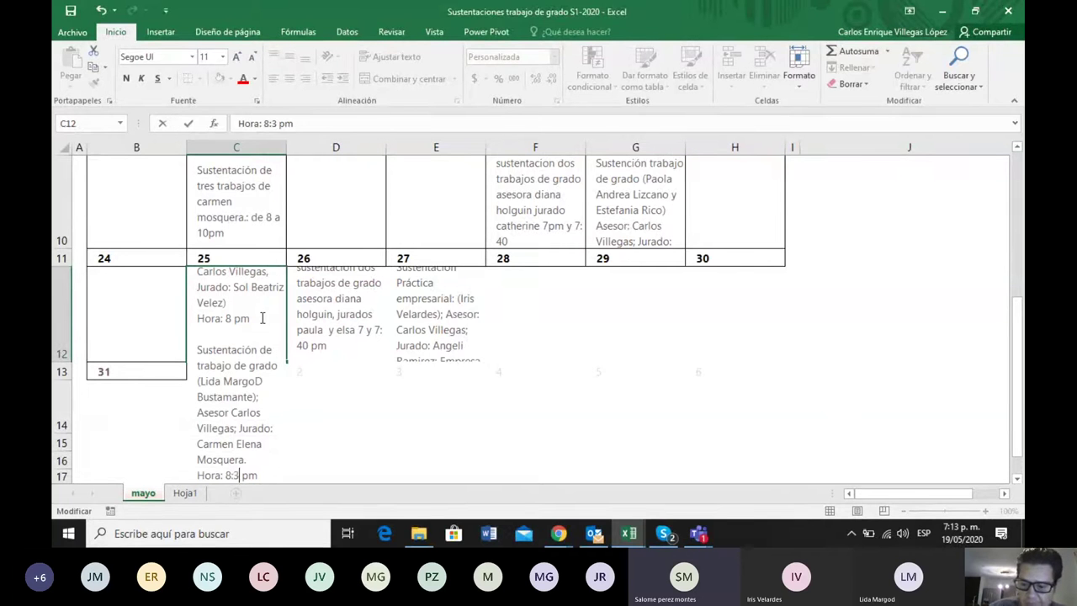
{"action": "key", "text": "alt+Return"}
{"action": "key", "text": "alt+Return"}
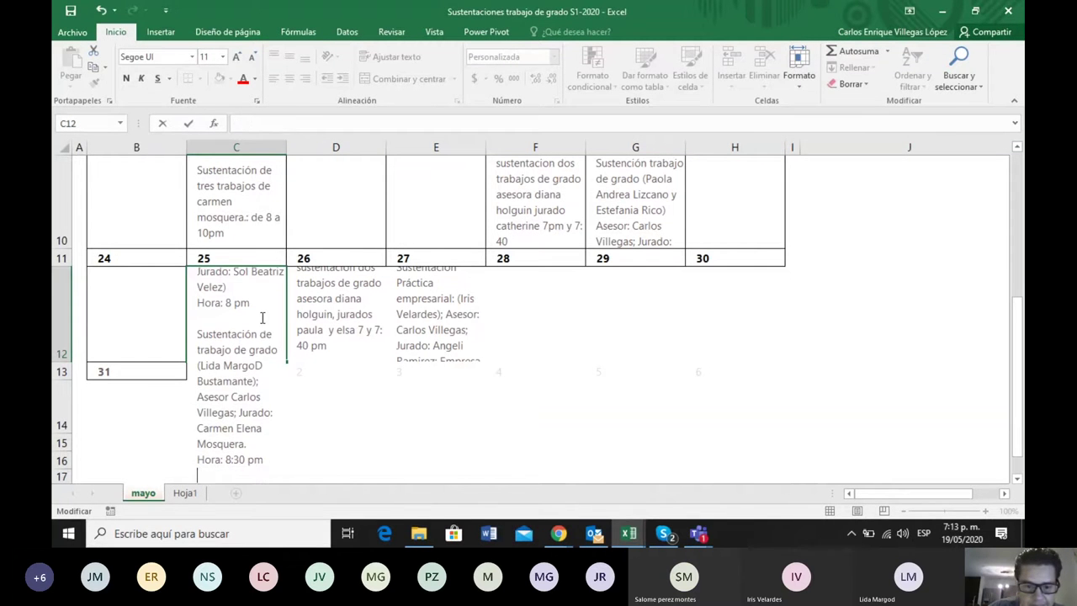
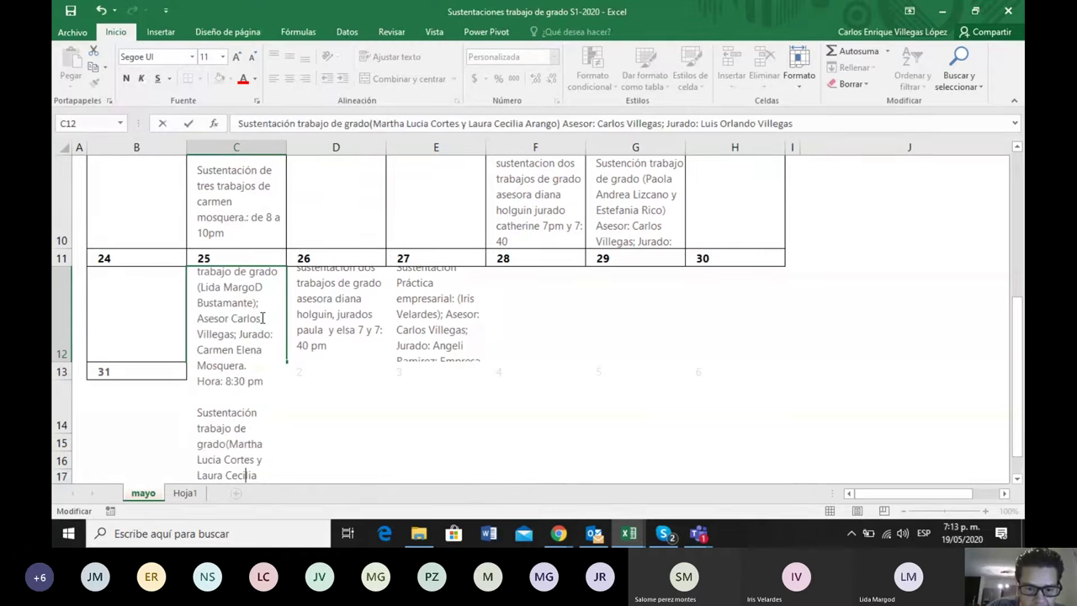
Change the fourth May 25 defense's hour from 8 to 9 pm
{"action": "key", "text": "Down"}
{"action": "key", "text": "Down"}
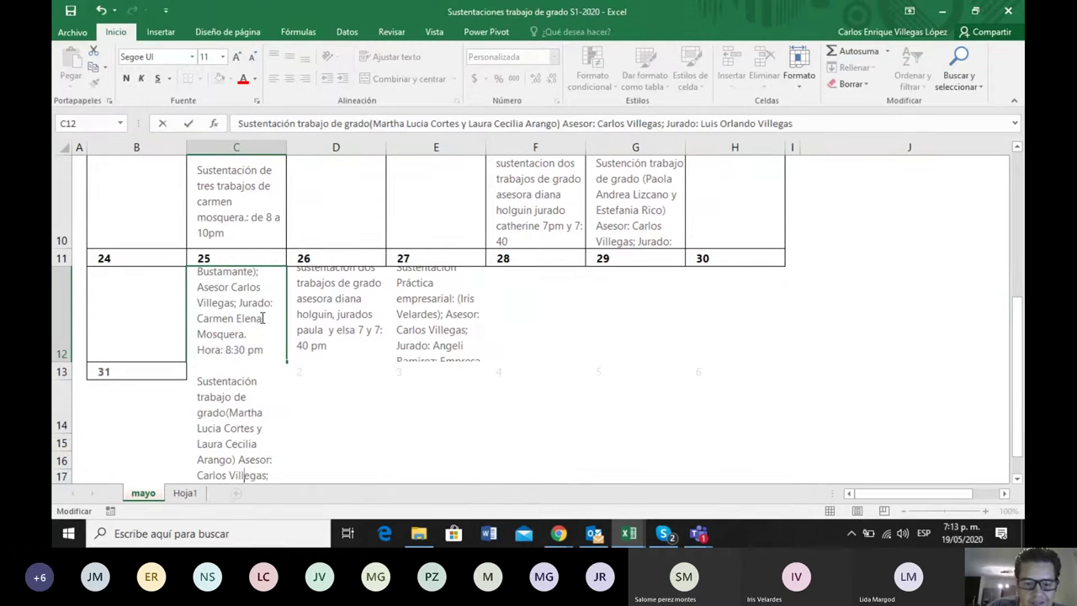
{"action": "key", "text": "Left"}
{"action": "key", "text": "Left"}
{"action": "key", "text": "Left"}
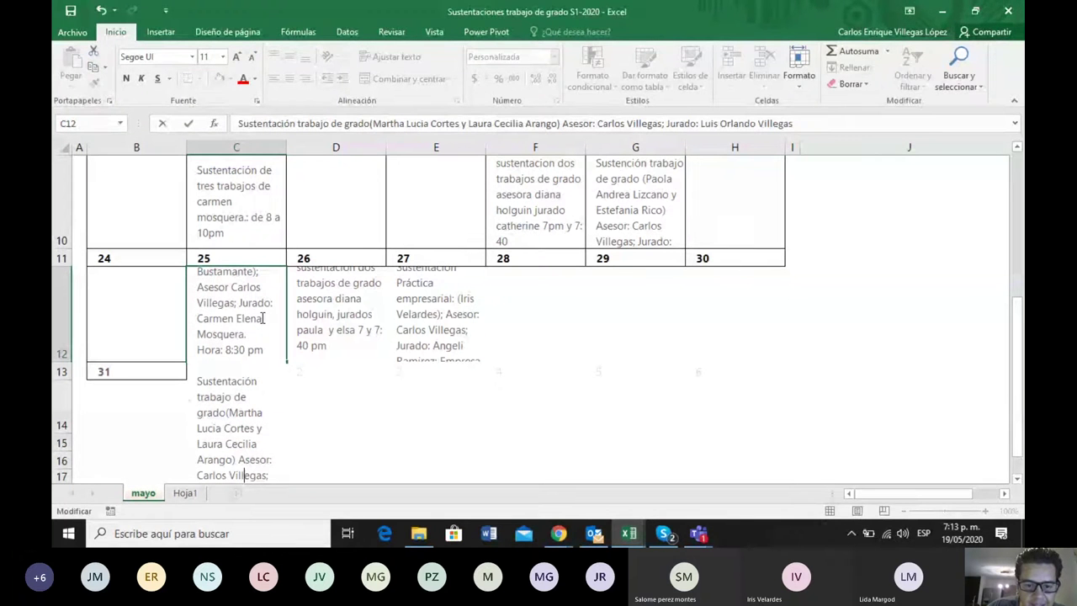
{"action": "key", "text": "Down"}
{"action": "key", "text": "Down"}
{"action": "key", "text": "Down"}
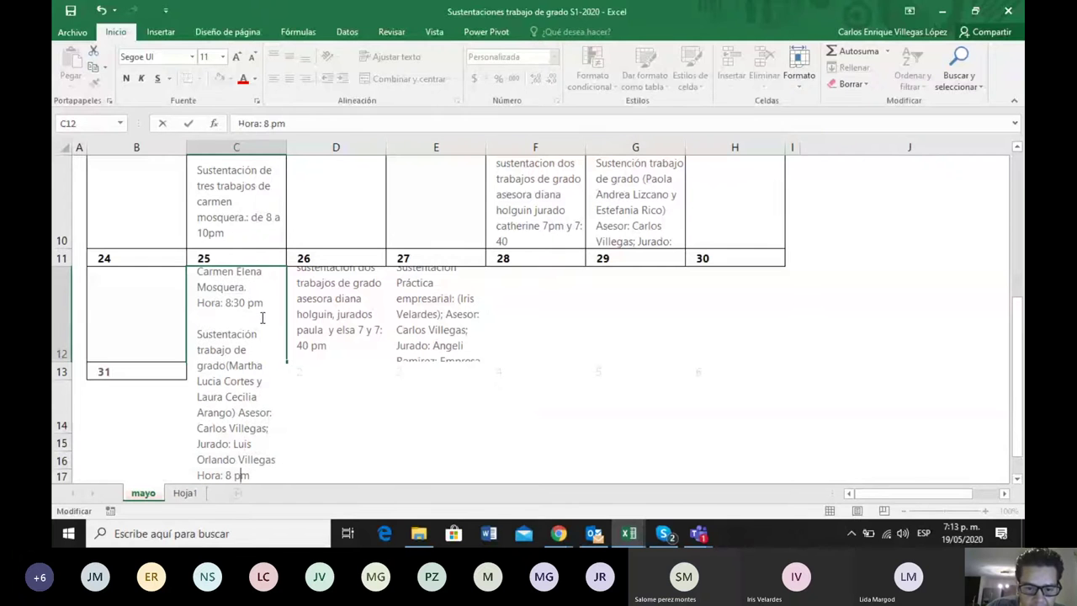
{"action": "key", "text": "Left"}
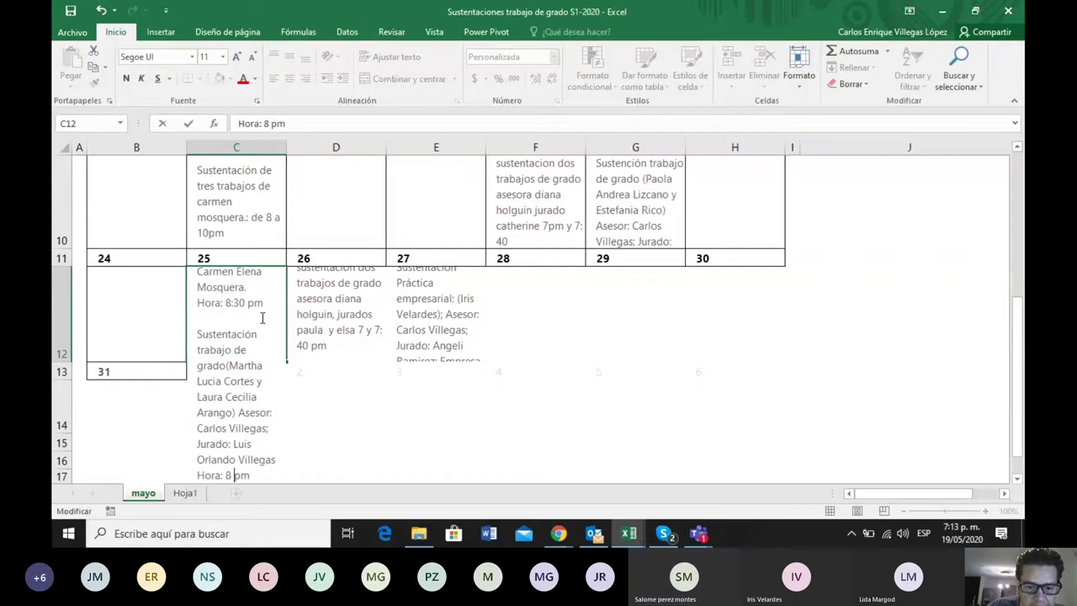
{"action": "key", "text": "Left"}
{"action": "key", "text": "BackSpace"}
{"action": "type", "text": "9"}
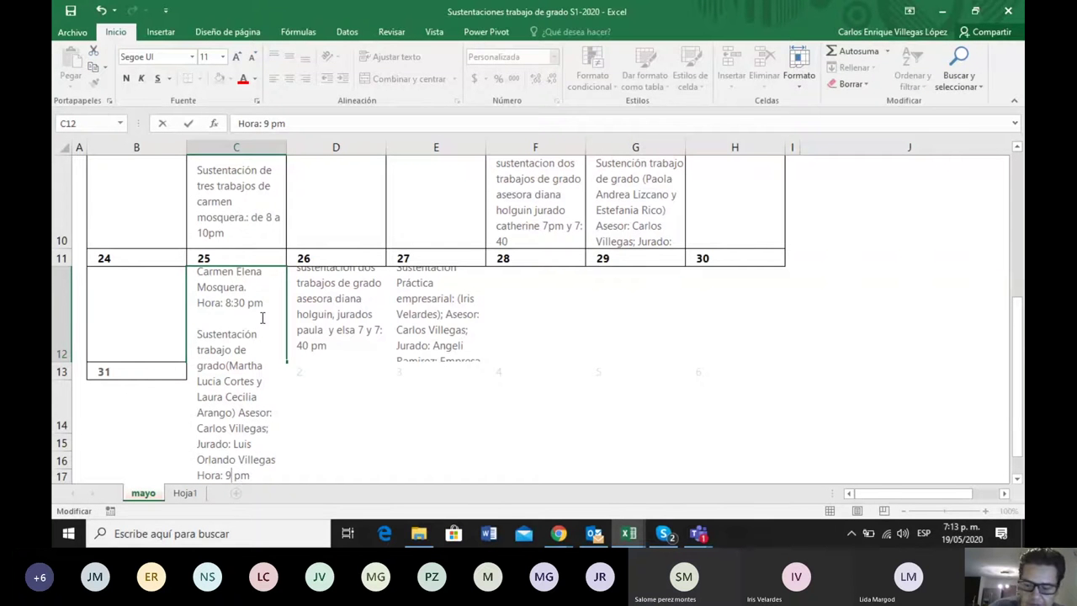
{"action": "key", "text": "End"}
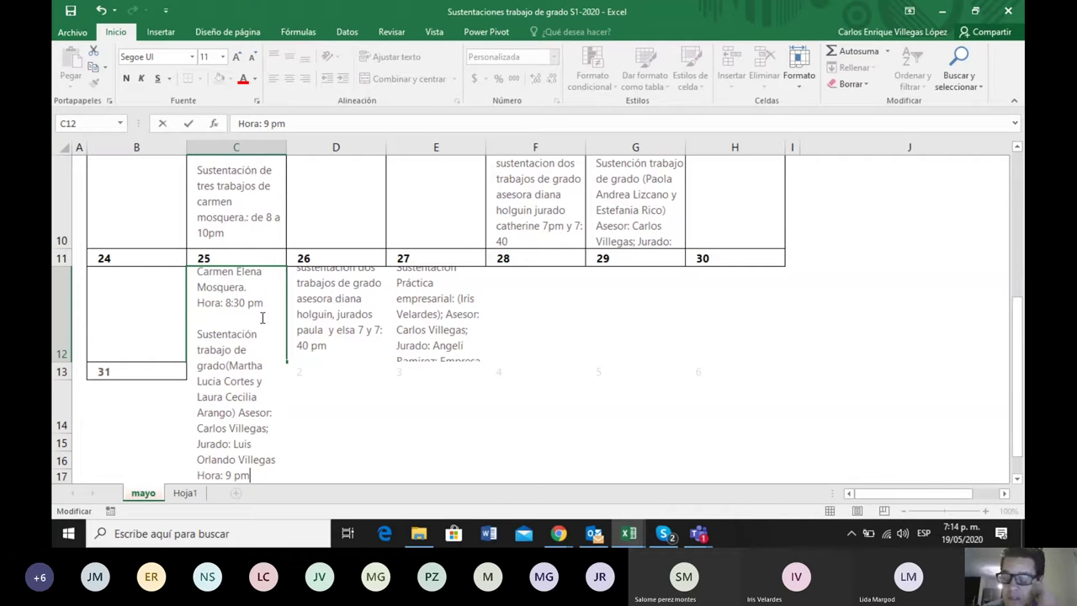
Append a 'Hora: 9pm' line to the end of the May 26 cell D12
{"action": "left_click", "coordinate": [342, 328]}
{"action": "double_click", "coordinate": [339, 325]}
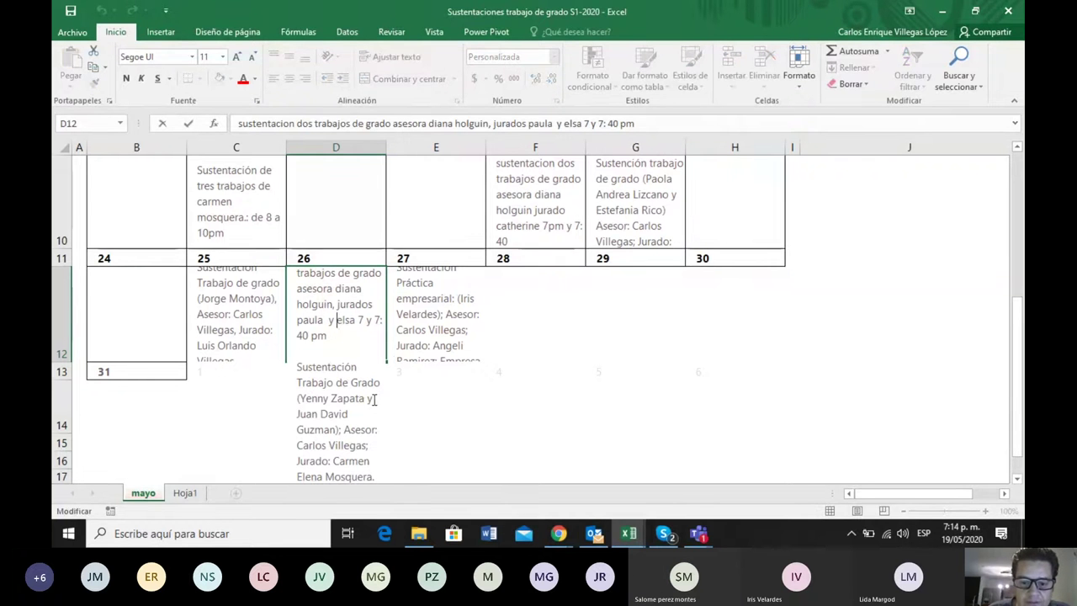
{"action": "scroll", "coordinate": [383, 394], "scroll_direction": "down", "scroll_amount": 1}
{"action": "scroll", "coordinate": [373, 396], "scroll_direction": "up", "scroll_amount": 1}
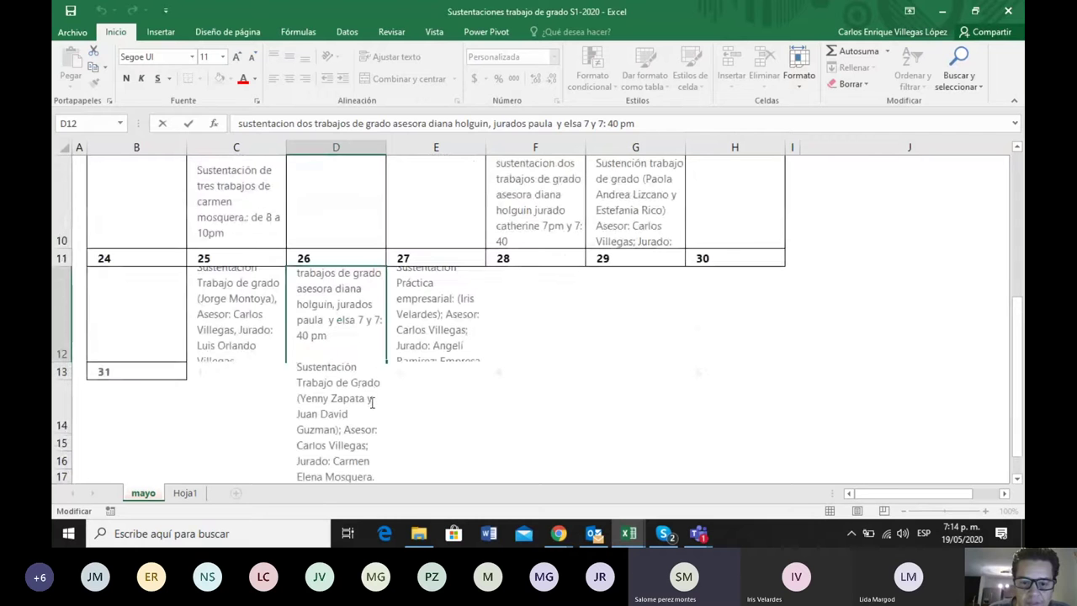
{"action": "key", "text": "ctrl+End"}
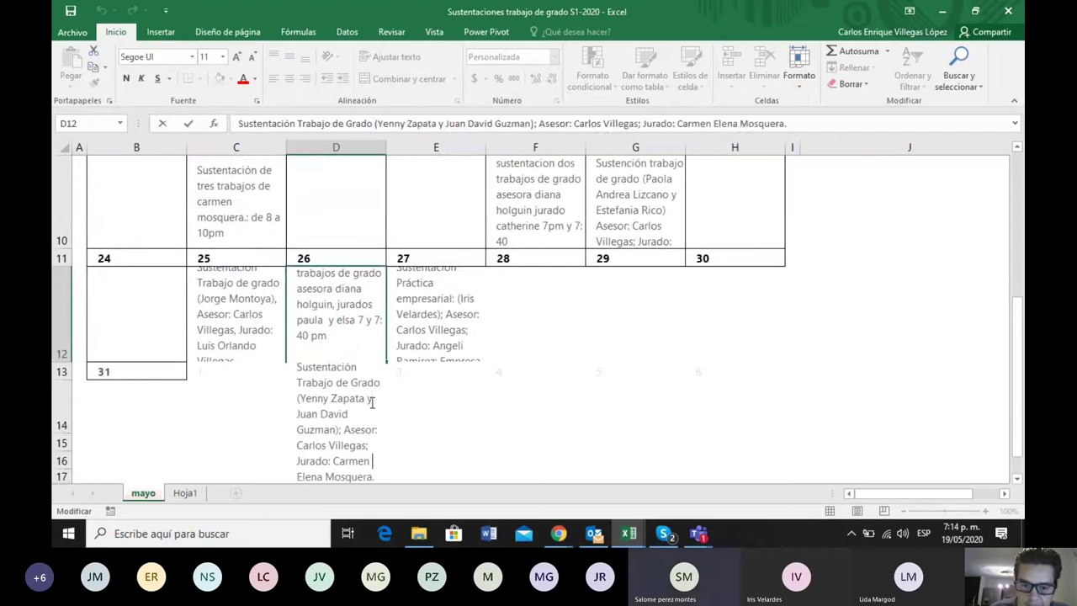
{"action": "key", "text": "alt+Return"}
{"action": "type", "text": "Hora: 9pm"}
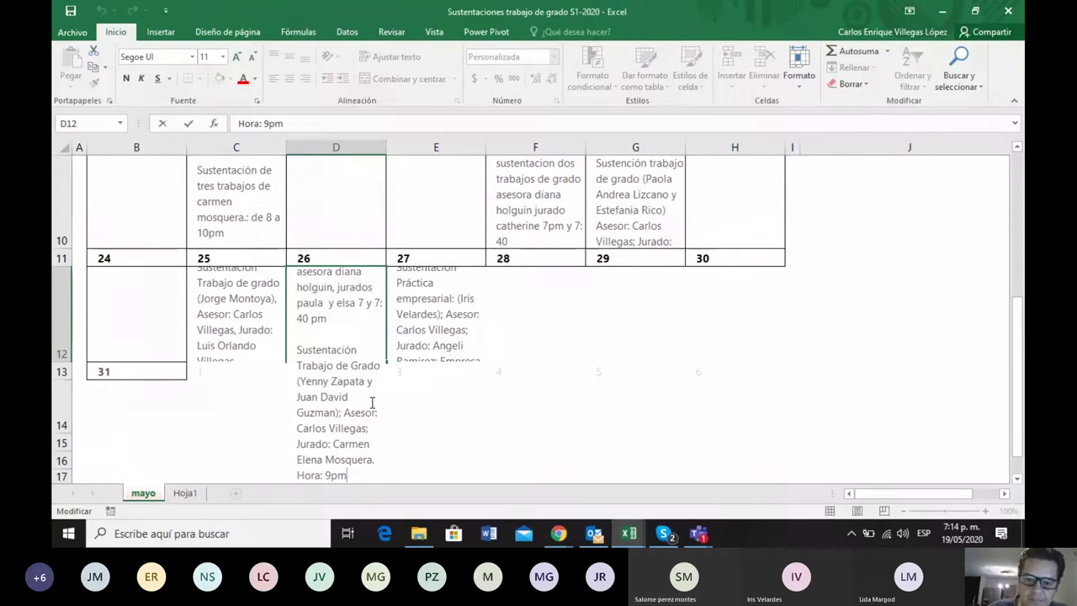
{"action": "double_click", "coordinate": [451, 334]}
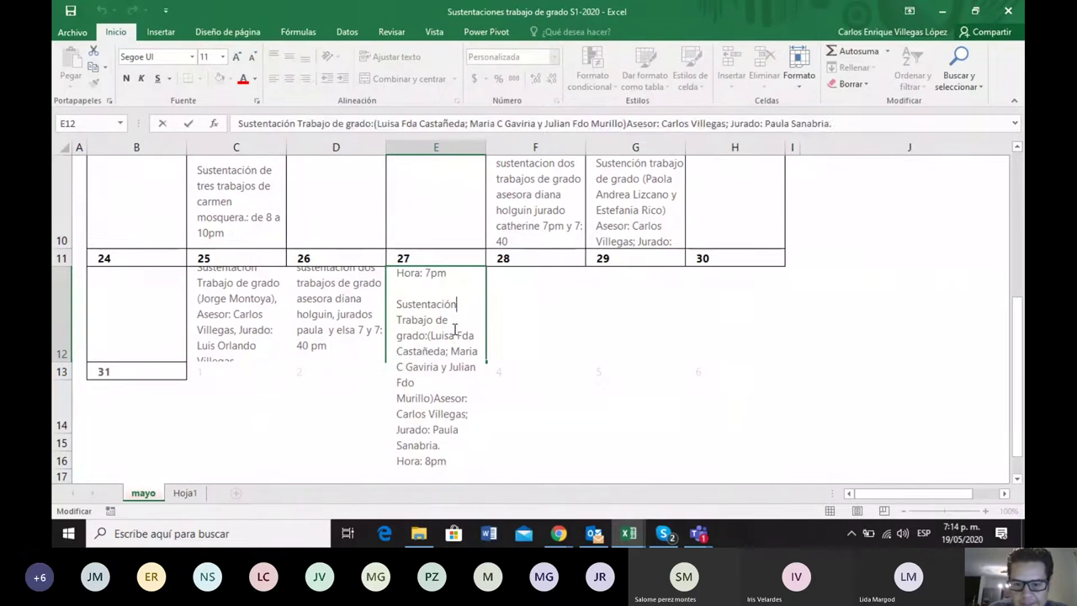
Add 'Hora: 7pm' after the second May 27 entry in E12, followed by a new line
{"action": "key", "text": "Up"}
{"action": "key", "text": "Up"}
{"action": "key", "text": "Up"}
{"action": "key", "text": "Up"}
{"action": "key", "text": "Up"}
{"action": "key", "text": "Up"}
{"action": "key", "text": "Up"}
{"action": "key", "text": "Up"}
{"action": "key", "text": "Up"}
{"action": "key", "text": "Up"}
{"action": "key", "text": "Up"}
{"action": "key", "text": "Up"}
{"action": "key", "text": "Up"}
{"action": "key", "text": "Up"}
{"action": "key", "text": "Up"}
{"action": "key", "text": "Up"}
{"action": "key", "text": "Up"}
{"action": "key", "text": "Up"}
{"action": "key", "text": "Up"}
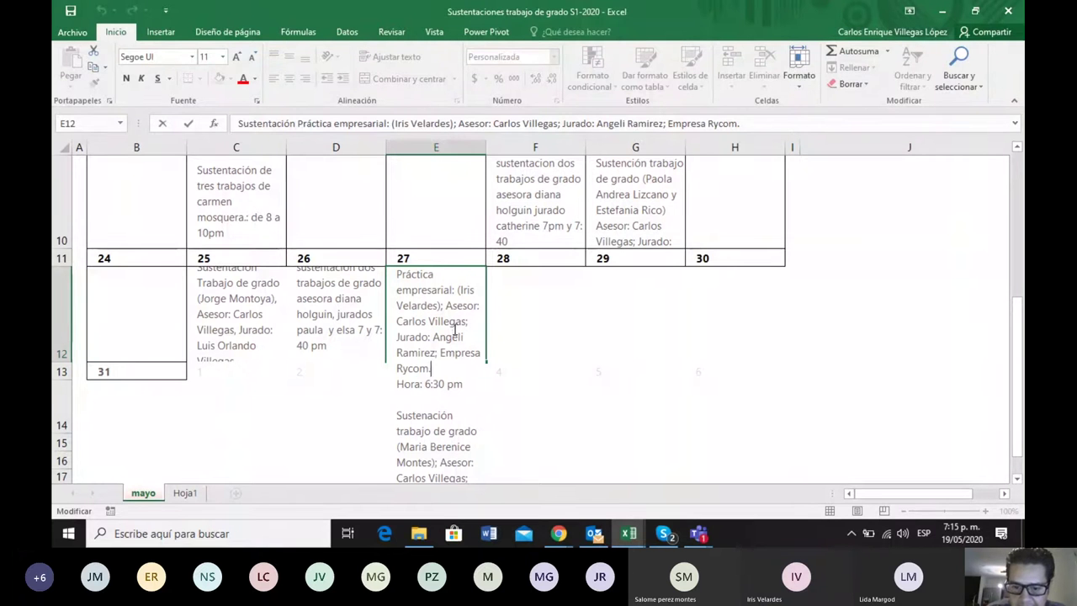
{"action": "key", "text": "Down"}
{"action": "key", "text": "Down"}
{"action": "key", "text": "Down"}
{"action": "key", "text": "Down"}
{"action": "key", "text": "Down"}
{"action": "key", "text": "Down"}
{"action": "key", "text": "Down"}
{"action": "key", "text": "Down"}
{"action": "key", "text": "Down"}
{"action": "key", "text": "Down"}
{"action": "key", "text": "Down"}
{"action": "key", "text": "Down"}
{"action": "key", "text": "Down"}
{"action": "key", "text": "Down"}
{"action": "key", "text": "Down"}
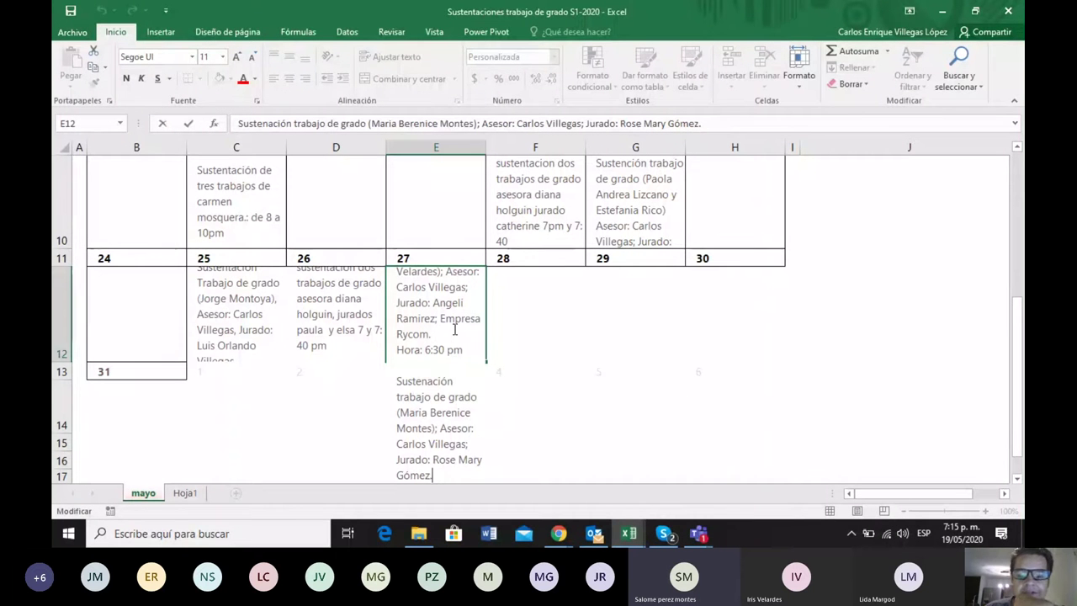
{"action": "key", "text": "alt+Return"}
{"action": "type", "text": "Hora: 7pm"}
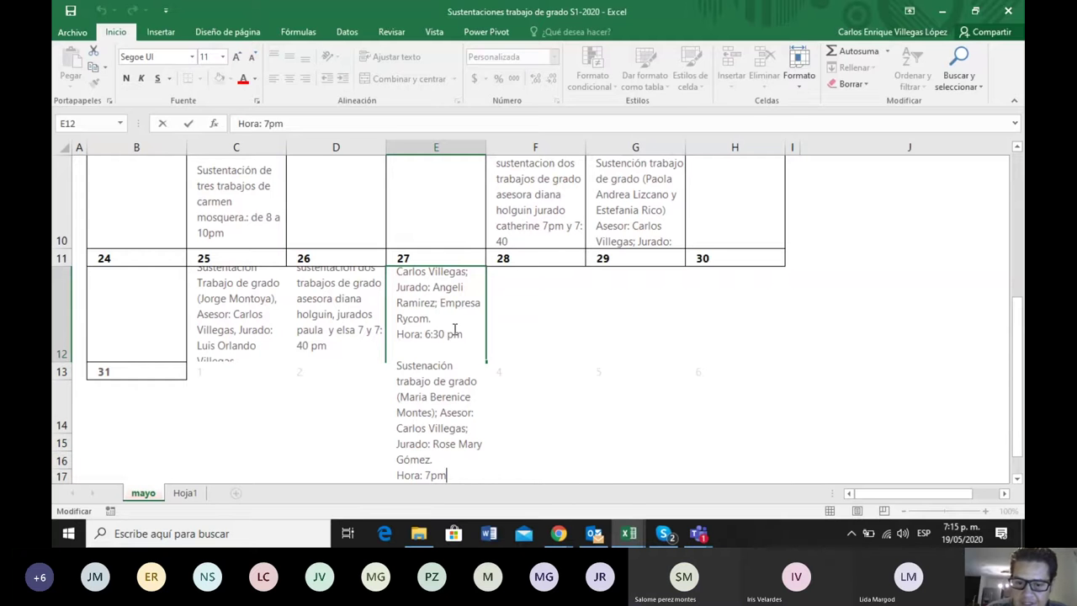
{"action": "key", "text": "alt+Return"}
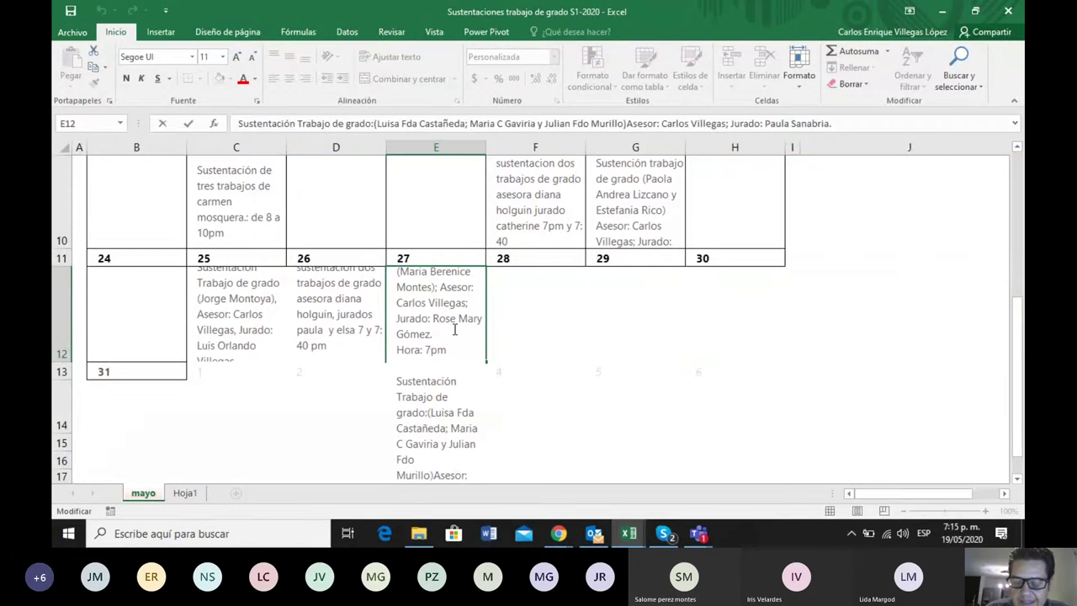
Paste the next defense entry into E12 and add its 'Hora: 8pm' time line
{"action": "key", "text": "Down"}
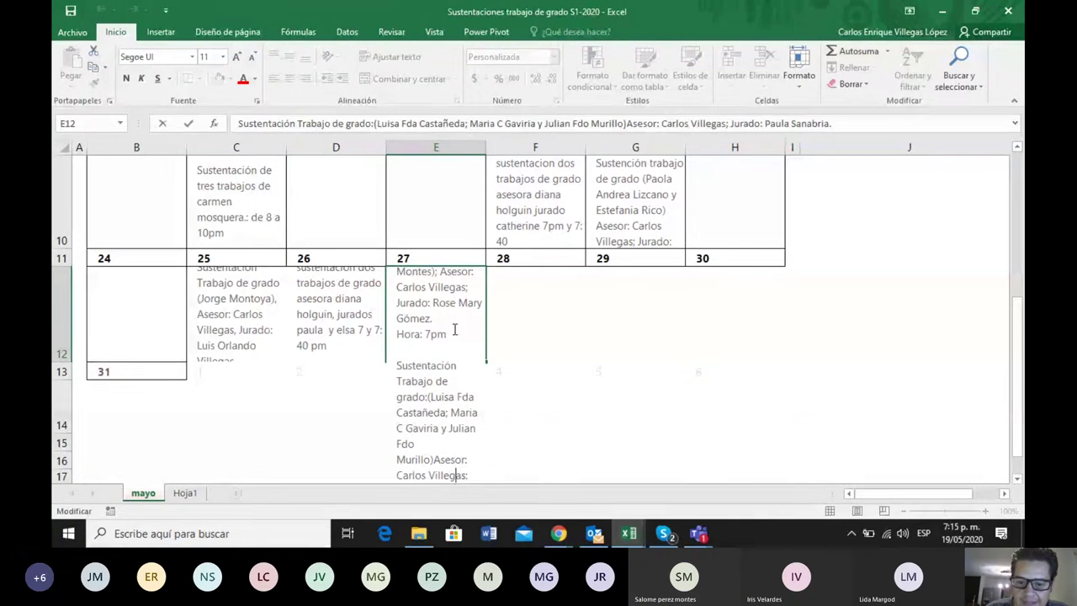
{"action": "key", "text": "Down"}
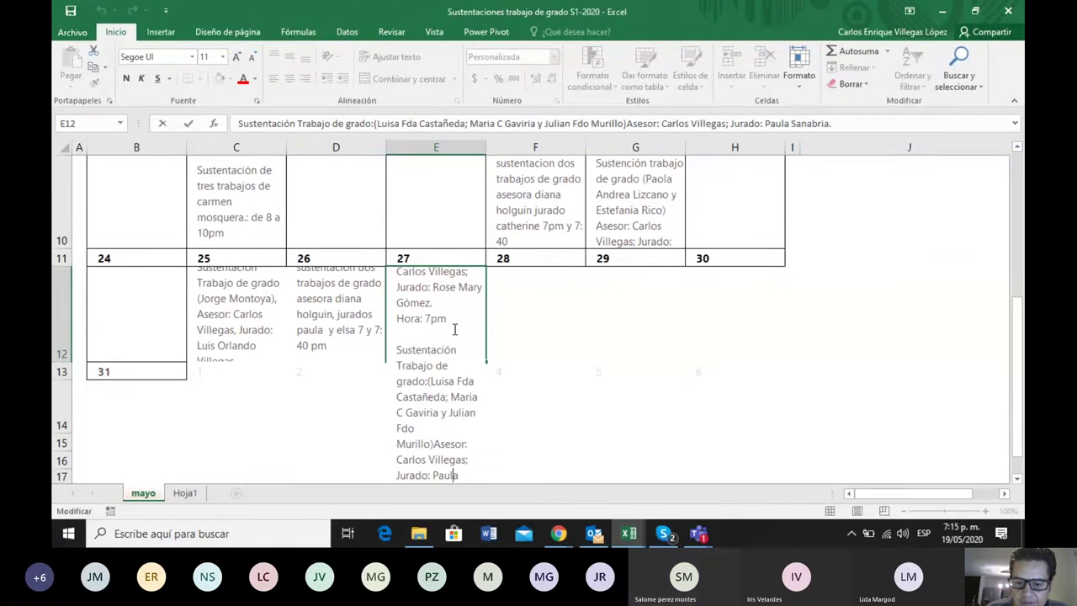
{"action": "key", "text": "Down"}
{"action": "key", "text": "alt+Return"}
{"action": "type", "text": "Hora: 8pm"}
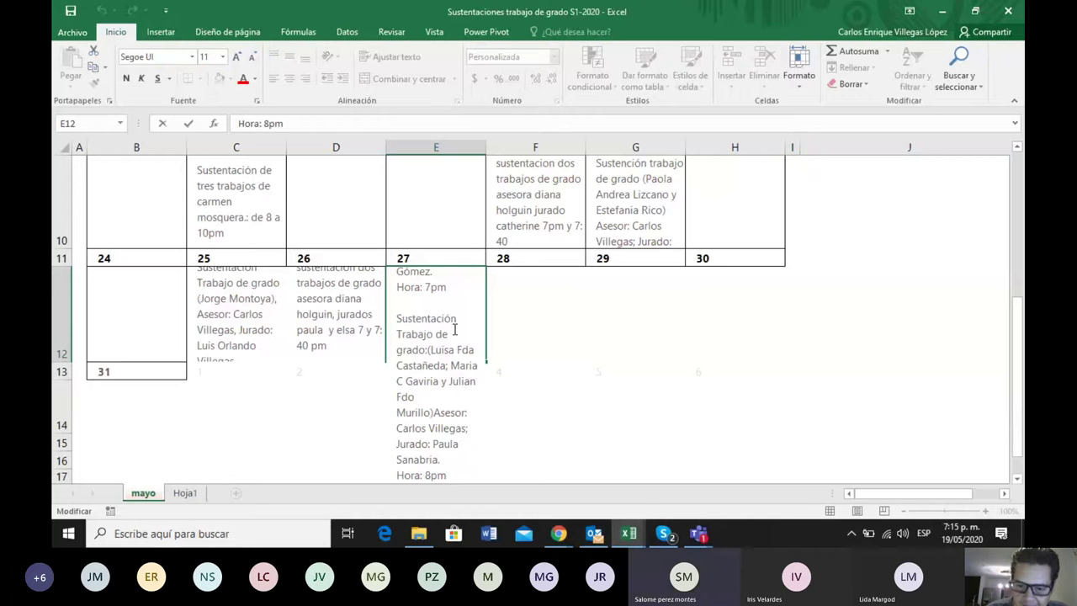
{"action": "key", "text": "alt+Return"}
{"action": "key", "text": "alt+Return"}
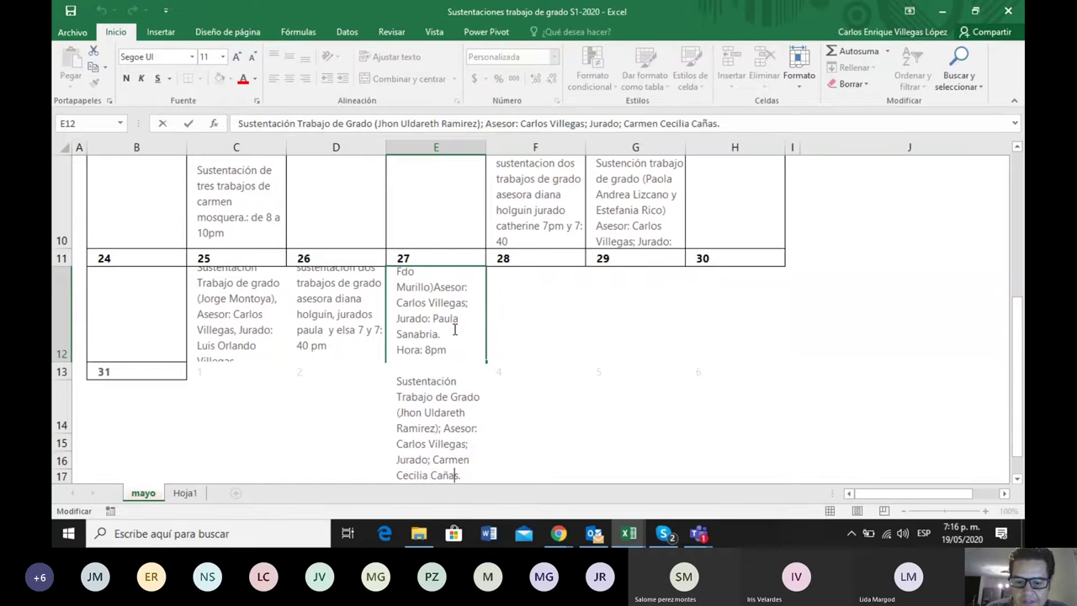
Paste two more defense entries, timing the first 'Hora: 8:30 pm', and reach the last one's time line
{"action": "key", "text": "alt+Return"}
{"action": "type", "text": "Hora: 8:30 pm"}
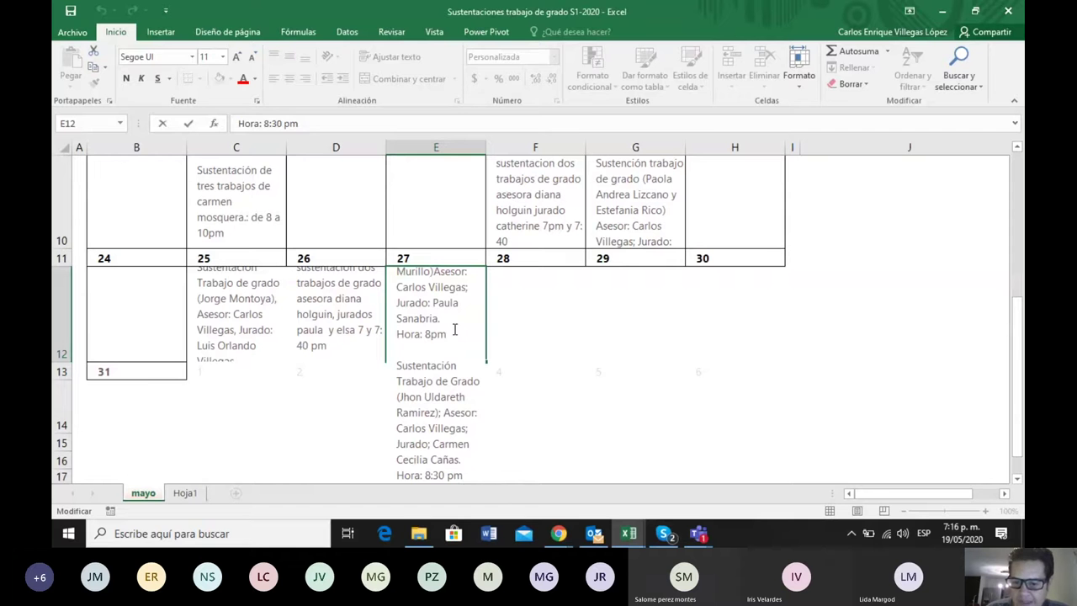
{"action": "key", "text": "alt+Return"}
{"action": "key", "text": "alt+Return"}
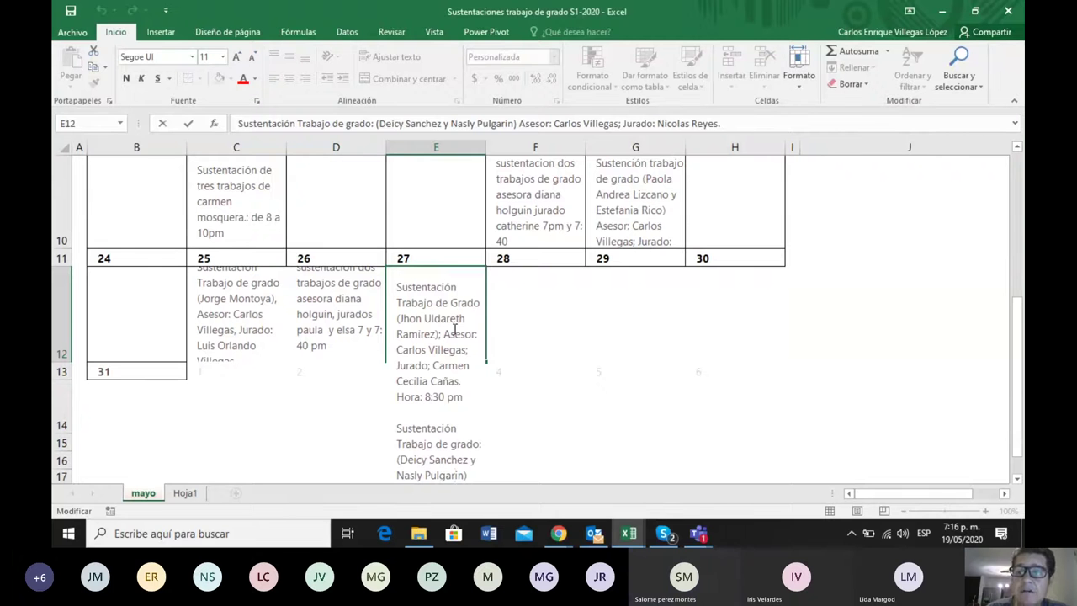
{"action": "key", "text": "Down"}
{"action": "key", "text": "Down"}
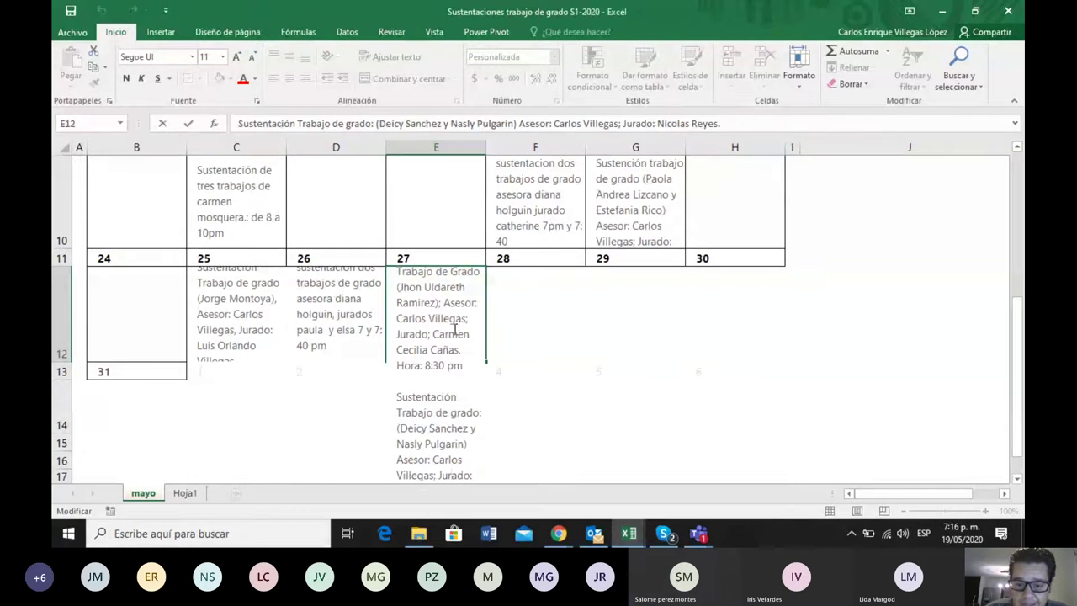
{"action": "key", "text": "Down"}
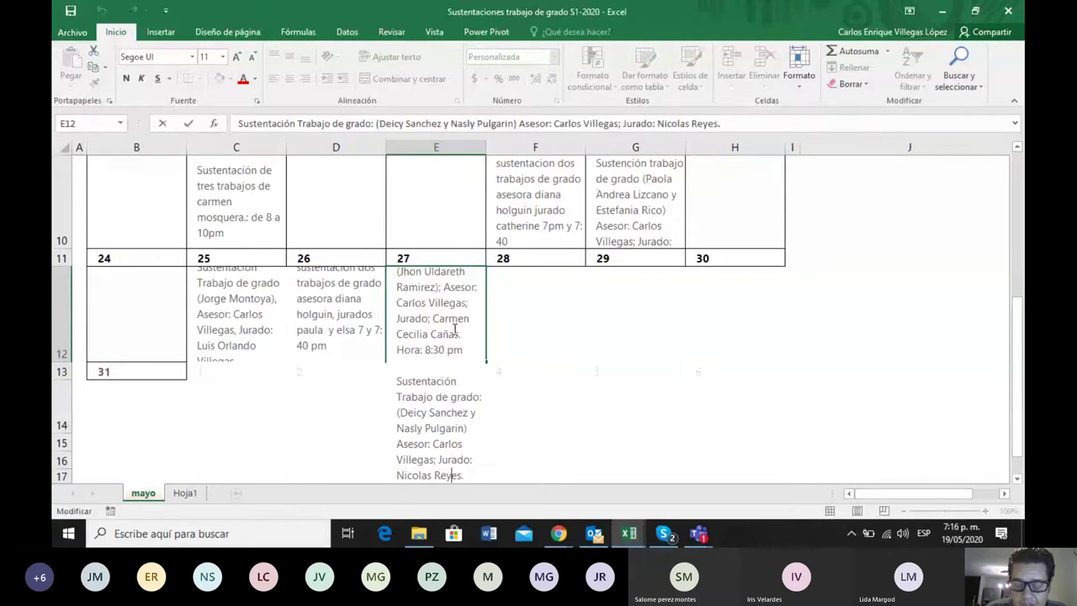
{"action": "key", "text": "Down"}
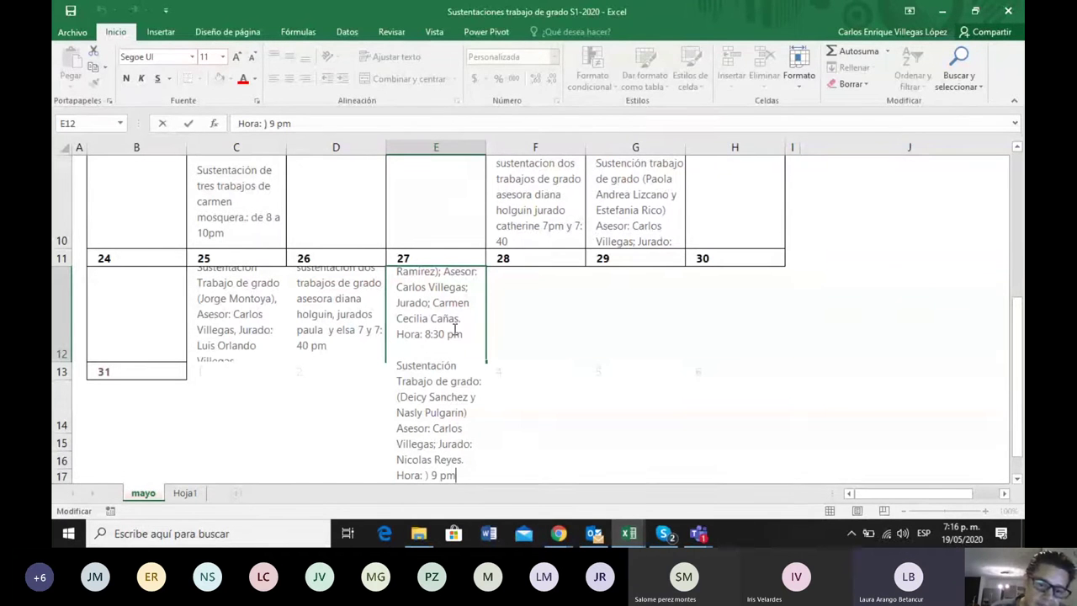
Commit the May 27 cell, then open C12 (May 25) and step through its defense entries
{"action": "left_click", "coordinate": [227, 325]}
{"action": "left_click", "coordinate": [227, 325]}
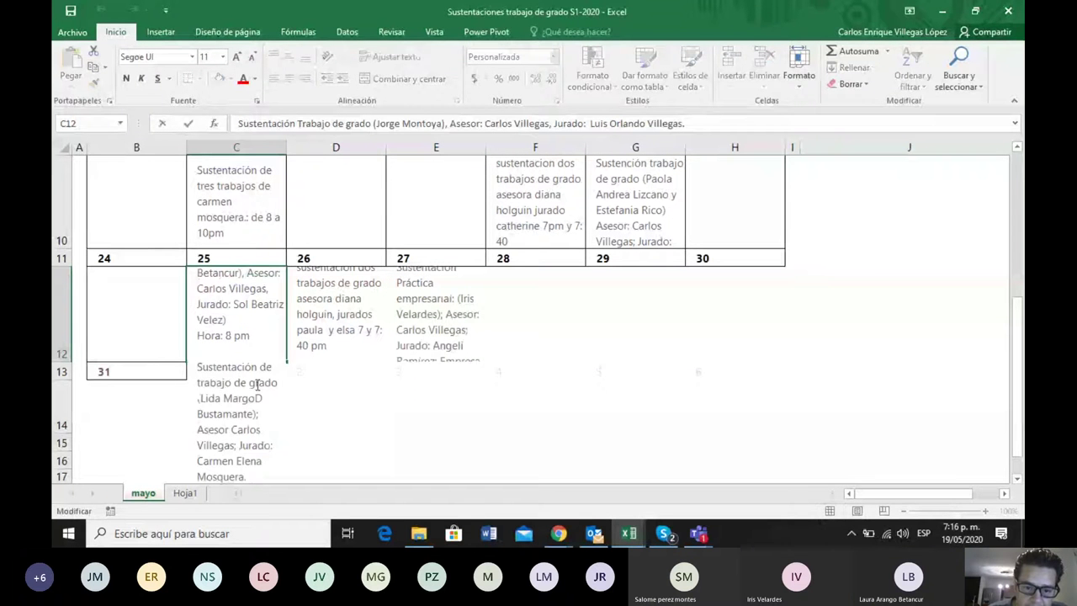
{"action": "double_click", "coordinate": [250, 386]}
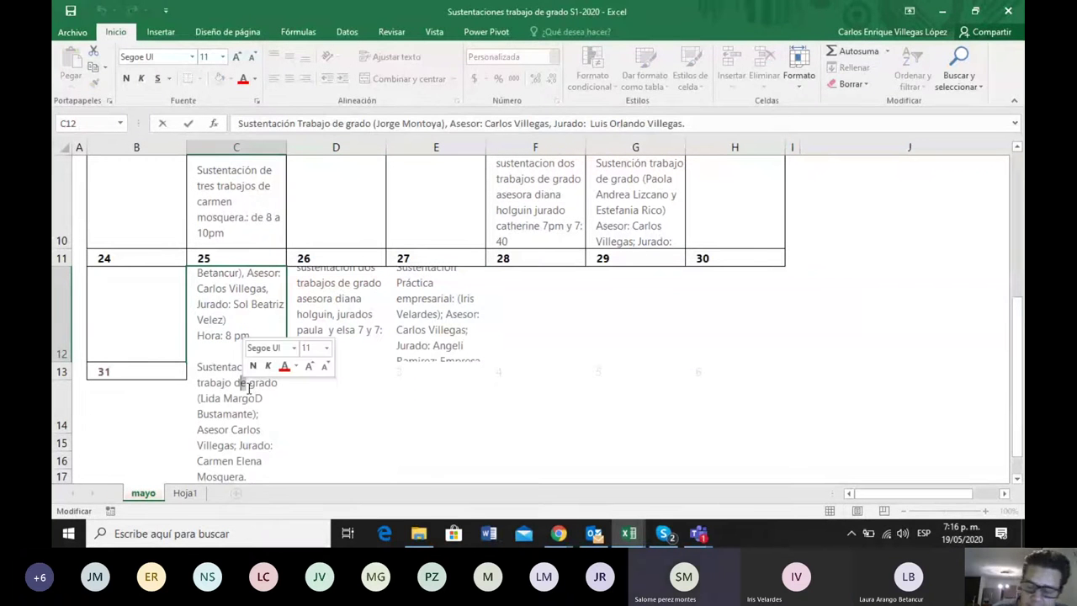
{"action": "key", "text": "Down"}
{"action": "key", "text": "Down"}
{"action": "key", "text": "Down"}
{"action": "key", "text": "Down"}
{"action": "key", "text": "Down"}
{"action": "key", "text": "Down"}
{"action": "key", "text": "Down"}
{"action": "key", "text": "Down"}
{"action": "key", "text": "Down"}
{"action": "key", "text": "Down"}
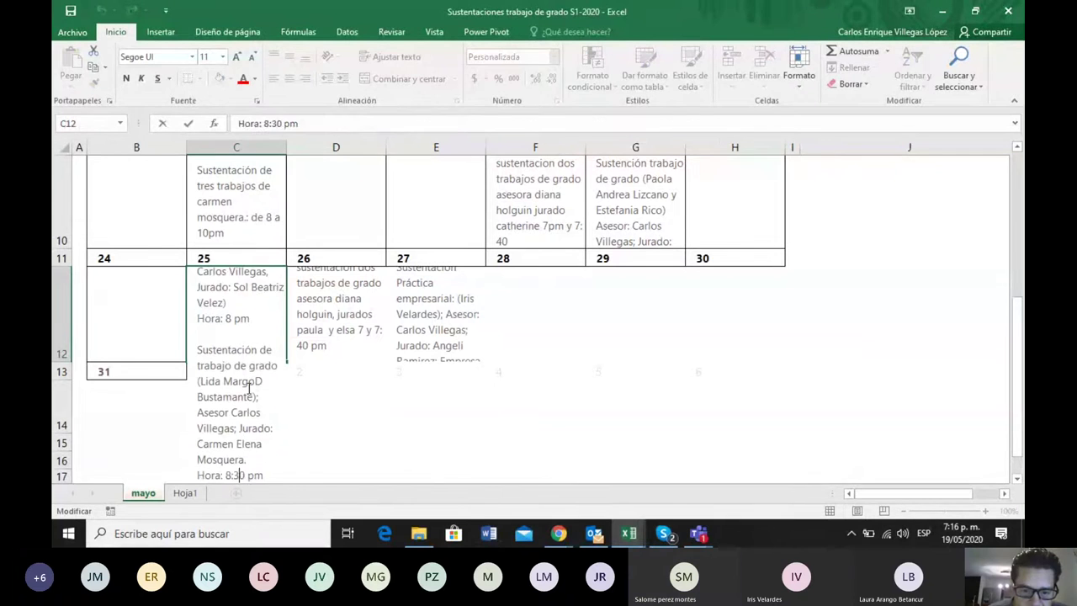
{"action": "key", "text": "Down"}
{"action": "key", "text": "Down"}
{"action": "key", "text": "Down"}
{"action": "key", "text": "Down"}
{"action": "key", "text": "Down"}
{"action": "key", "text": "Down"}
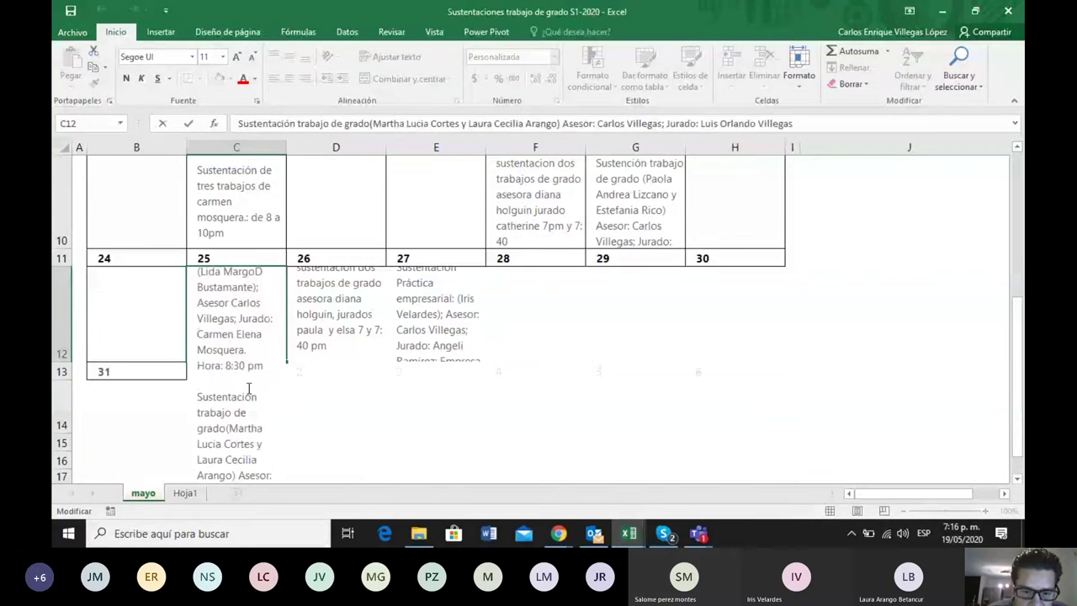
{"action": "key", "text": "Down"}
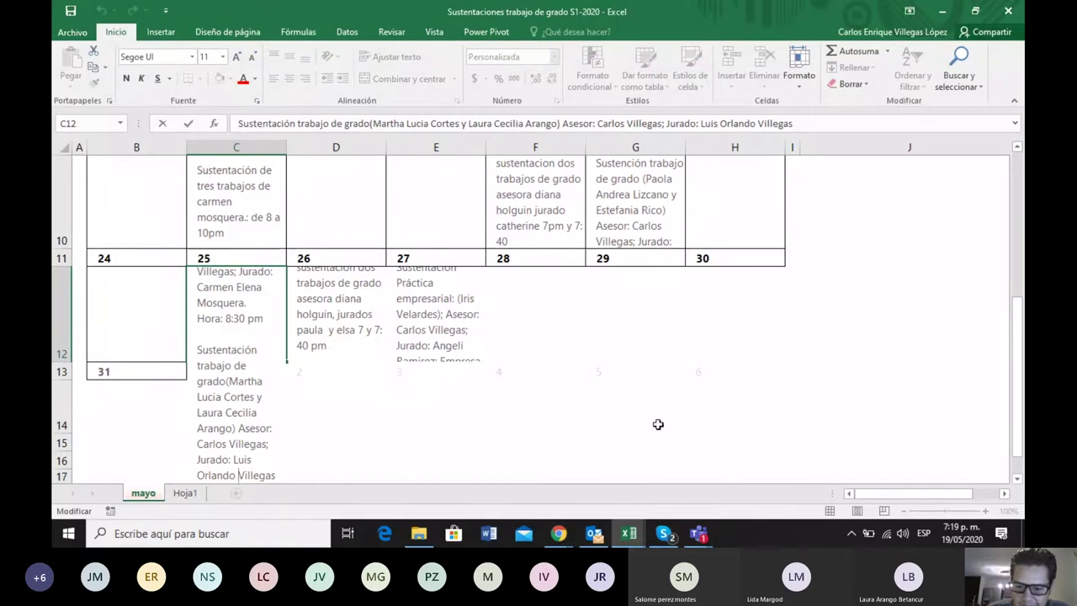
Open File Explorer on the Documentos para la Entrega folder with the defense workbook and two Word files
{"action": "left_click", "coordinate": [421, 530]}
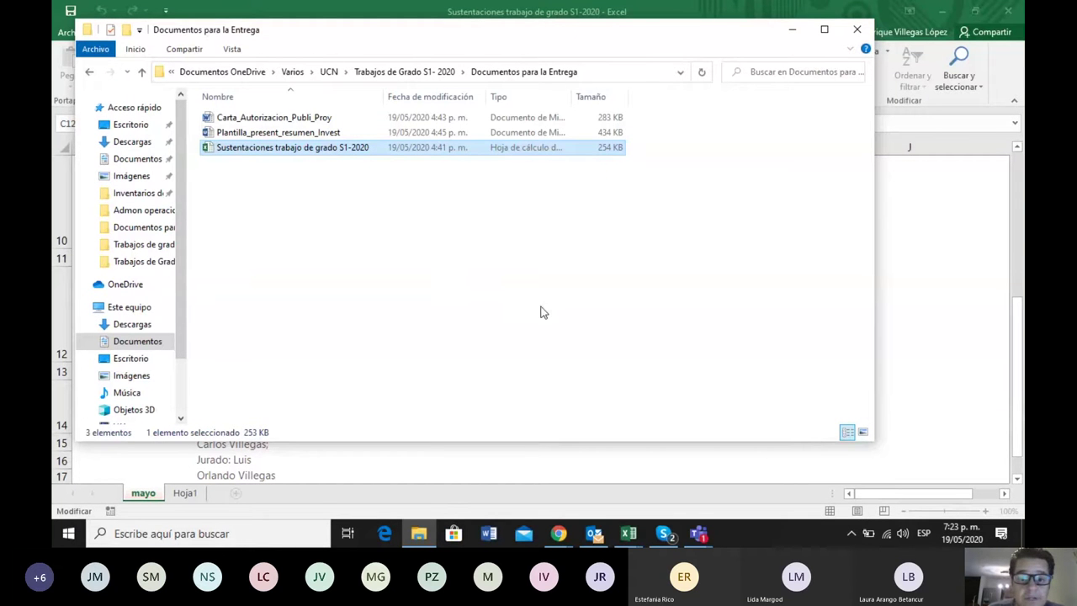
Open Carta_Autorizacion_Publi_Proy from the delivery folder in Word
{"action": "left_click", "coordinate": [286, 120], "text": "shift"}
{"action": "double_click", "coordinate": [288, 122]}
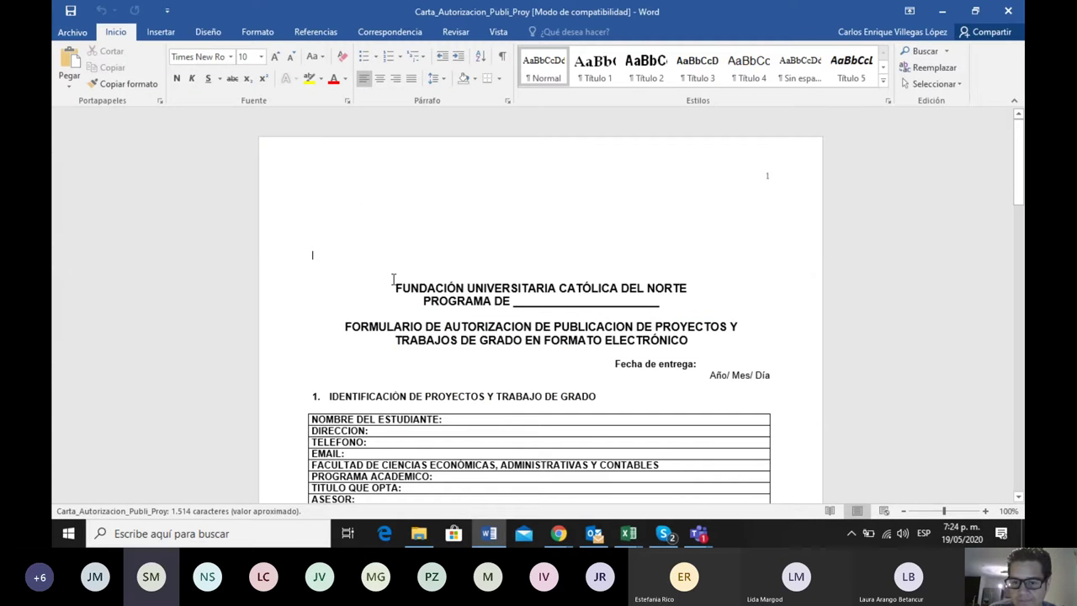
Review the form's first-page fields: PROGRAMA DE, NOMBRE DEL ESTUDIANTE, TELEFONO and PROGRAMA ACADEMICO
{"action": "left_click", "coordinate": [526, 300]}
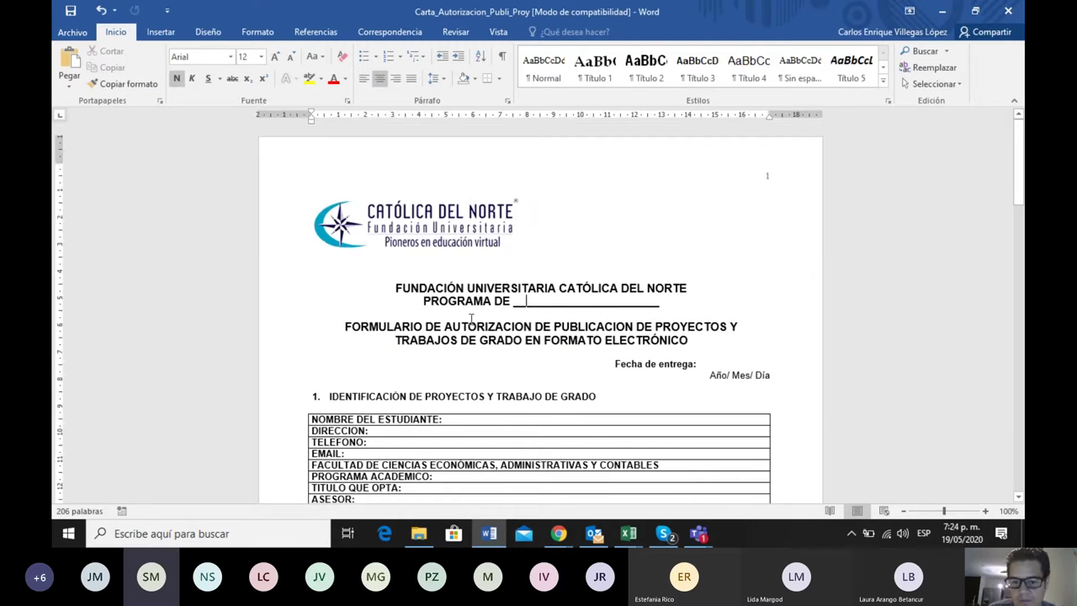
{"action": "scroll", "coordinate": [470, 319], "scroll_direction": "down", "scroll_amount": 1}
{"action": "scroll", "coordinate": [469, 319], "scroll_direction": "down", "scroll_amount": 1}
{"action": "left_click", "coordinate": [459, 317]}
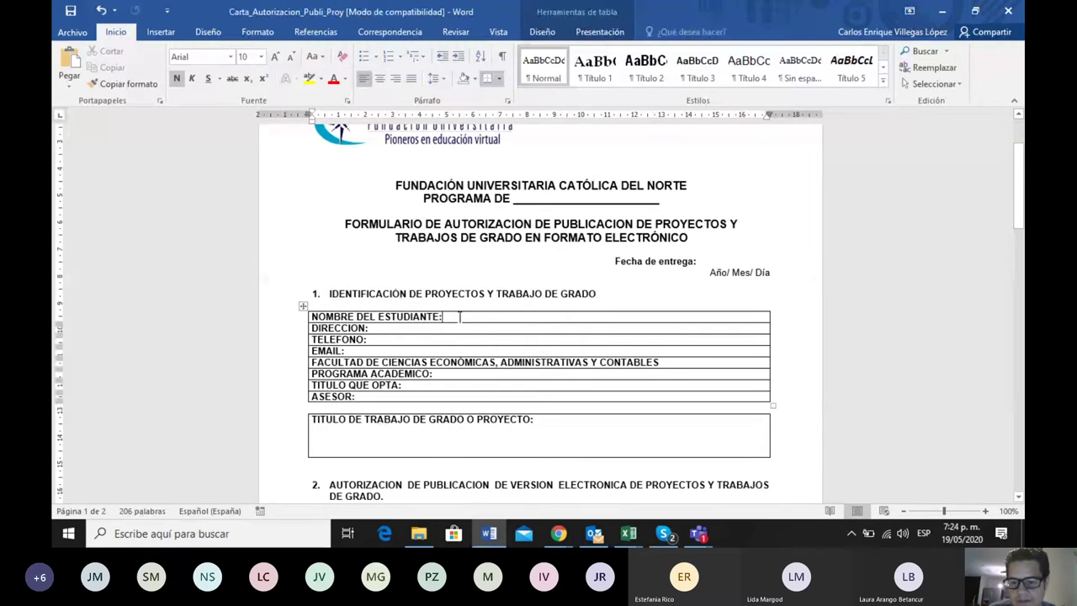
{"action": "left_click", "coordinate": [387, 339]}
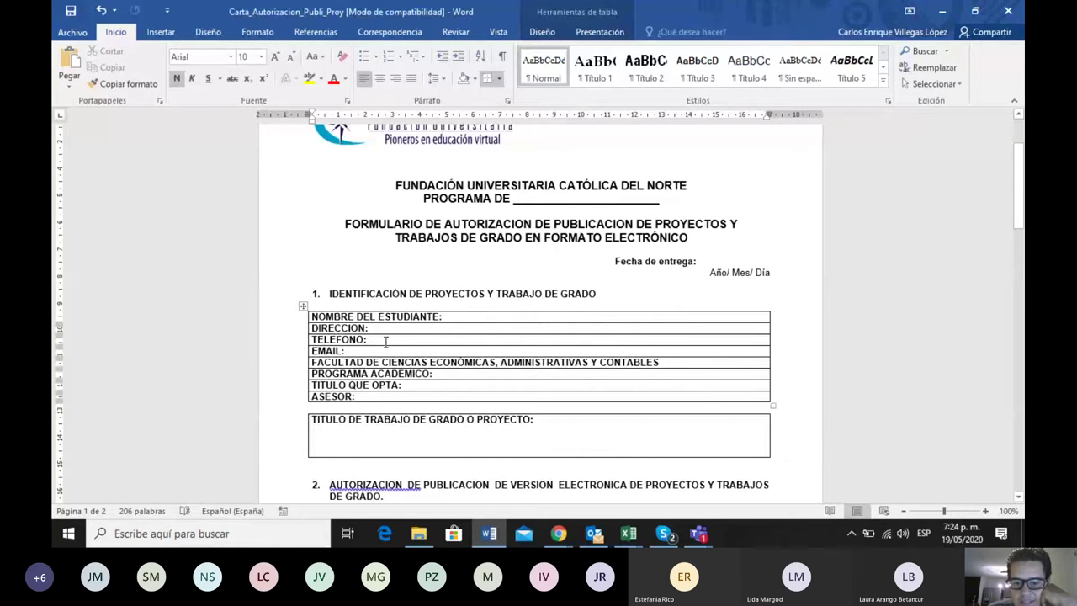
{"action": "scroll", "coordinate": [421, 343], "scroll_direction": "down", "scroll_amount": 1}
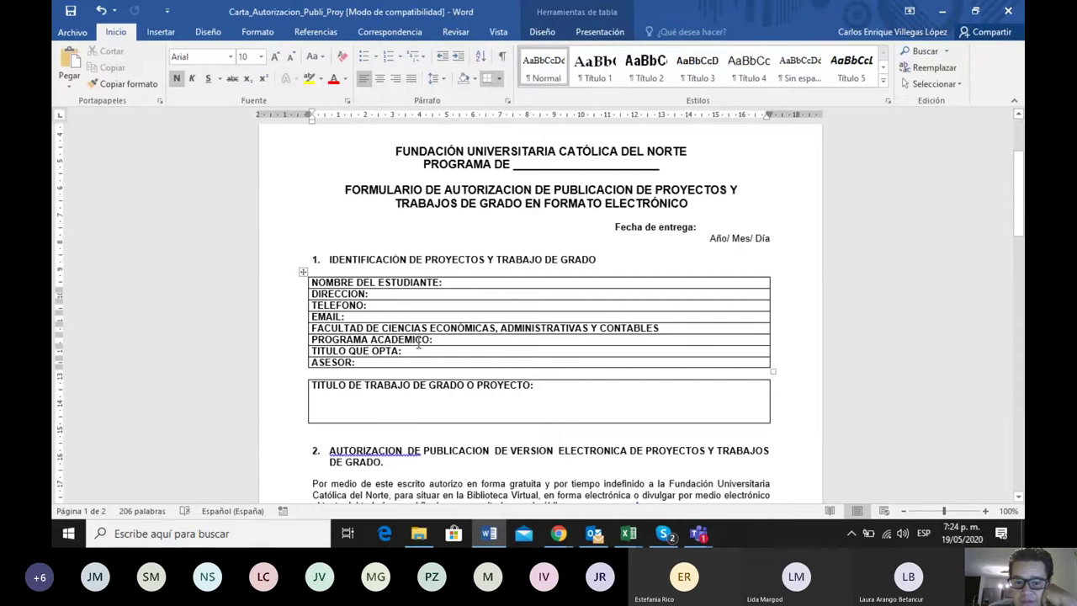
{"action": "scroll", "coordinate": [418, 345], "scroll_direction": "down", "scroll_amount": 1}
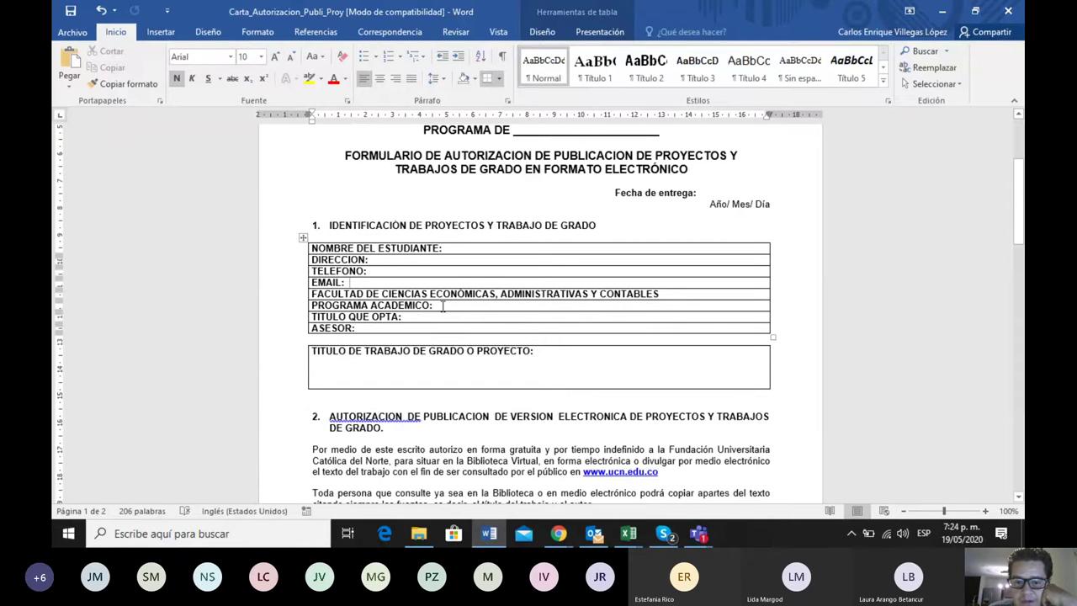
{"action": "left_click", "coordinate": [416, 317]}
Read through to page 2, then open Plantilla_present_resumen_Invest from the delivery folder
{"action": "scroll", "coordinate": [416, 317], "scroll_direction": "down", "scroll_amount": 1}
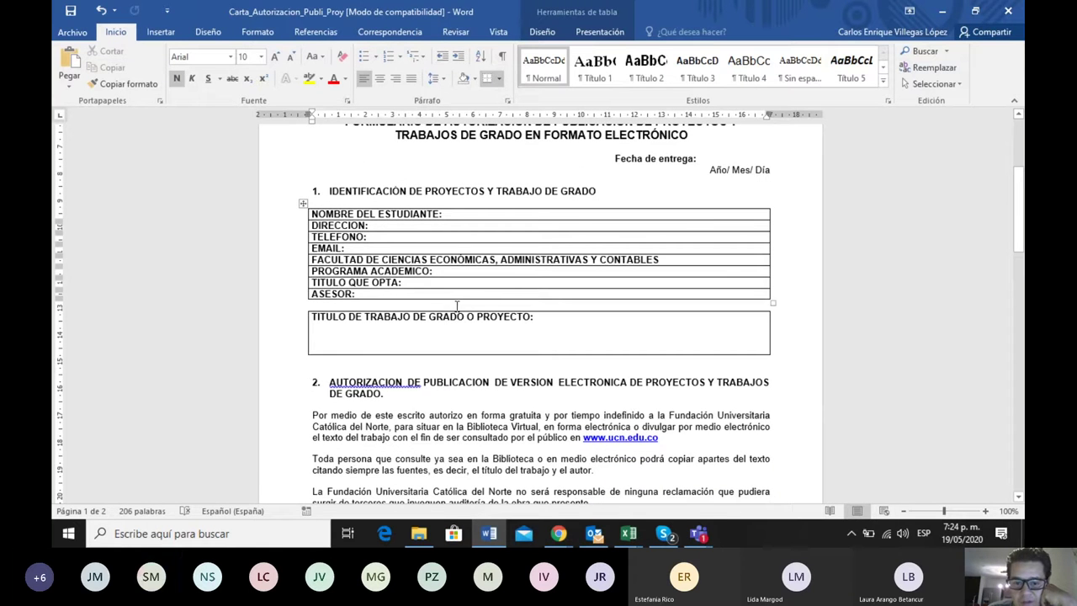
{"action": "scroll", "coordinate": [413, 294], "scroll_direction": "down", "scroll_amount": 1}
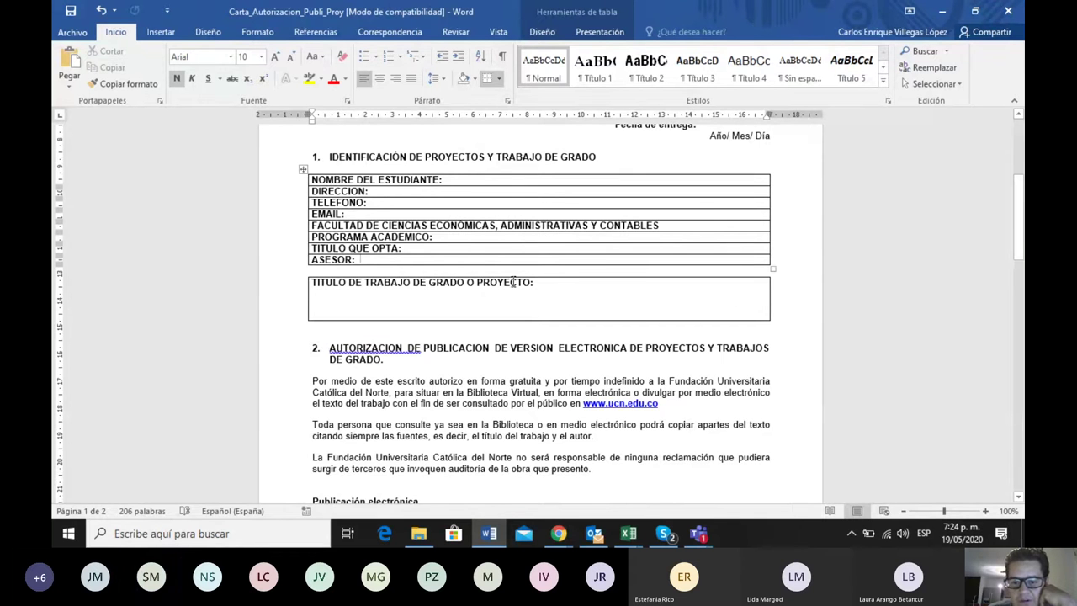
{"action": "scroll", "coordinate": [479, 295], "scroll_direction": "down", "scroll_amount": 1}
{"action": "scroll", "coordinate": [479, 295], "scroll_direction": "down", "scroll_amount": 2}
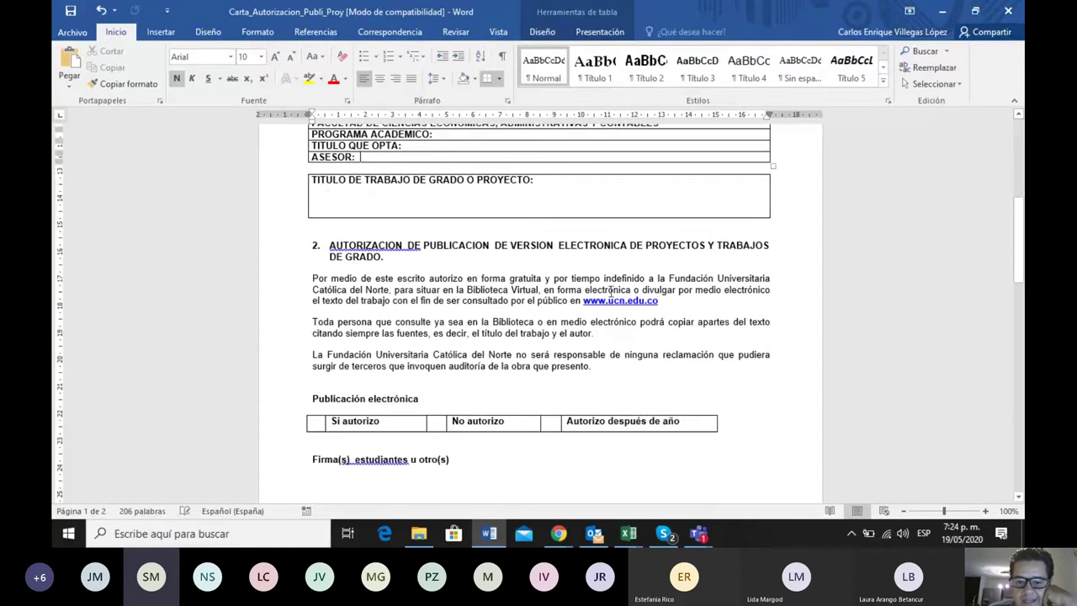
{"action": "scroll", "coordinate": [420, 321], "scroll_direction": "down", "scroll_amount": 1}
{"action": "scroll", "coordinate": [420, 321], "scroll_direction": "down", "scroll_amount": 3}
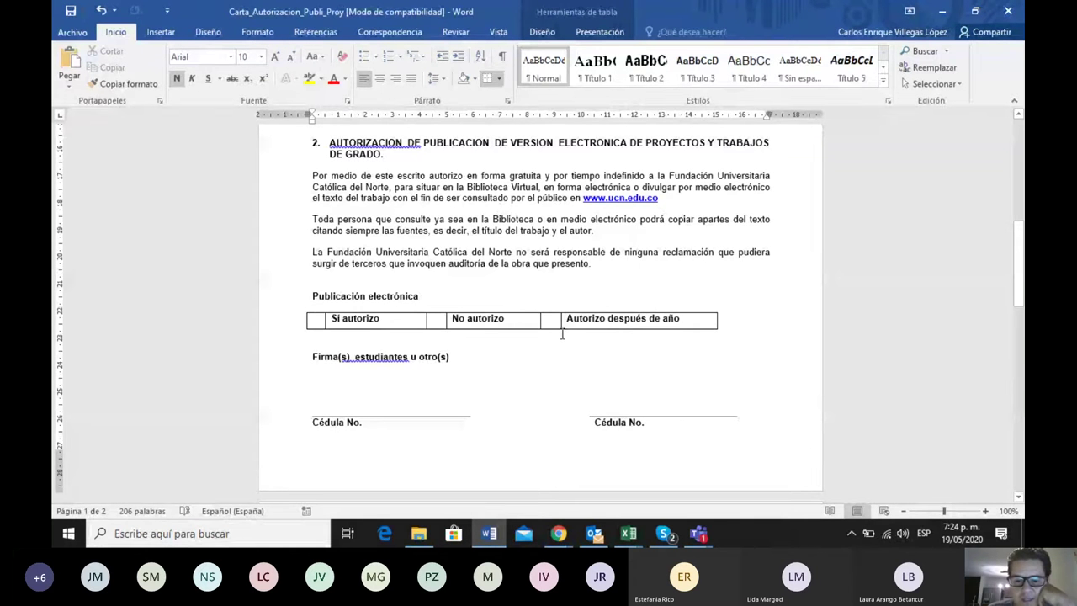
{"action": "scroll", "coordinate": [556, 345], "scroll_direction": "down", "scroll_amount": 2}
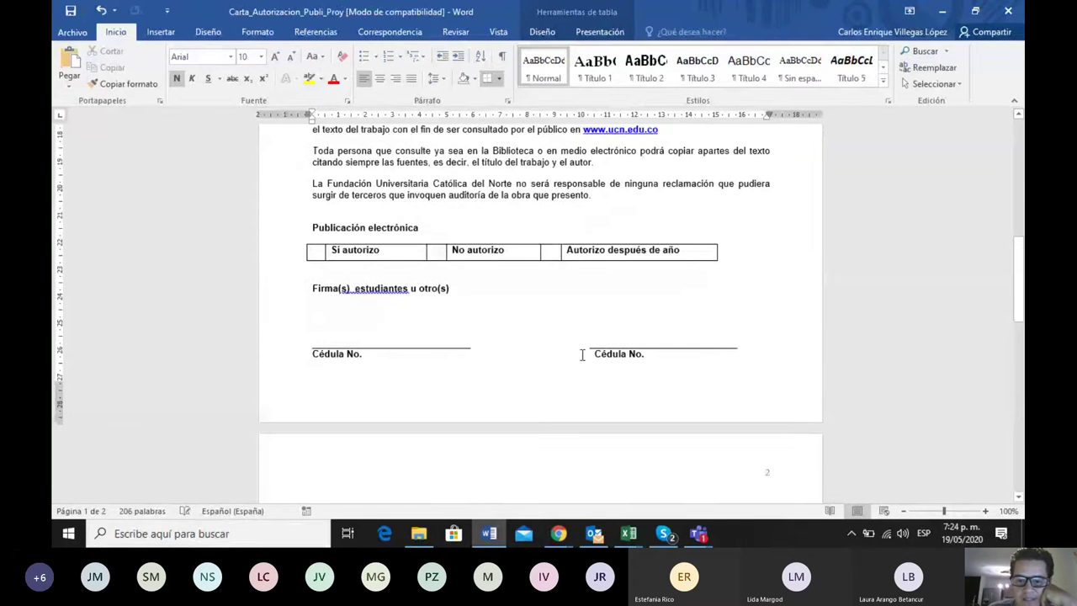
{"action": "scroll", "coordinate": [539, 347], "scroll_direction": "down", "scroll_amount": 3}
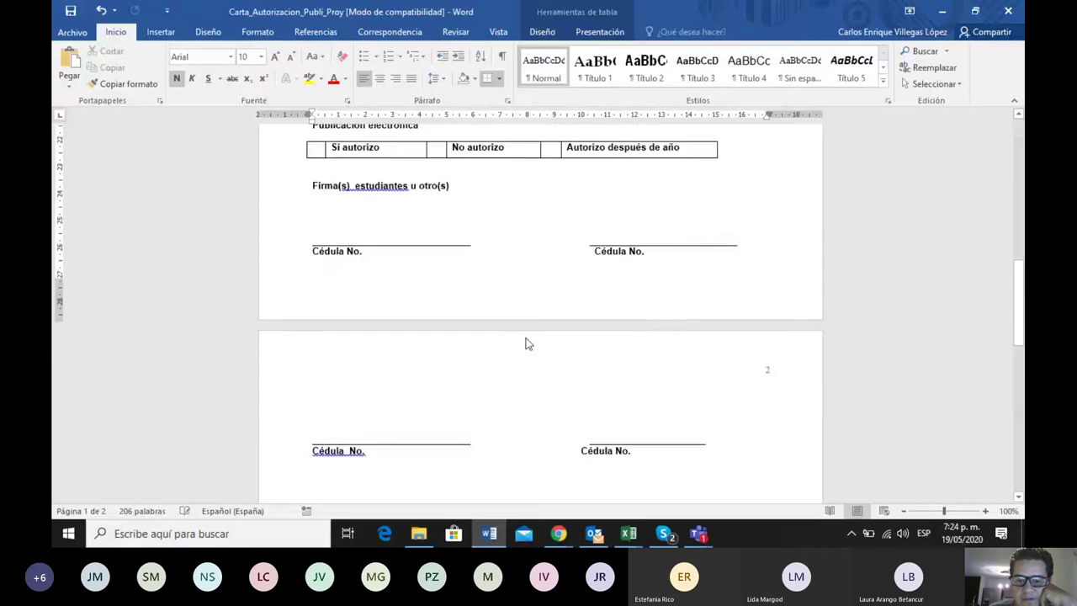
{"action": "scroll", "coordinate": [528, 343], "scroll_direction": "down", "scroll_amount": 4}
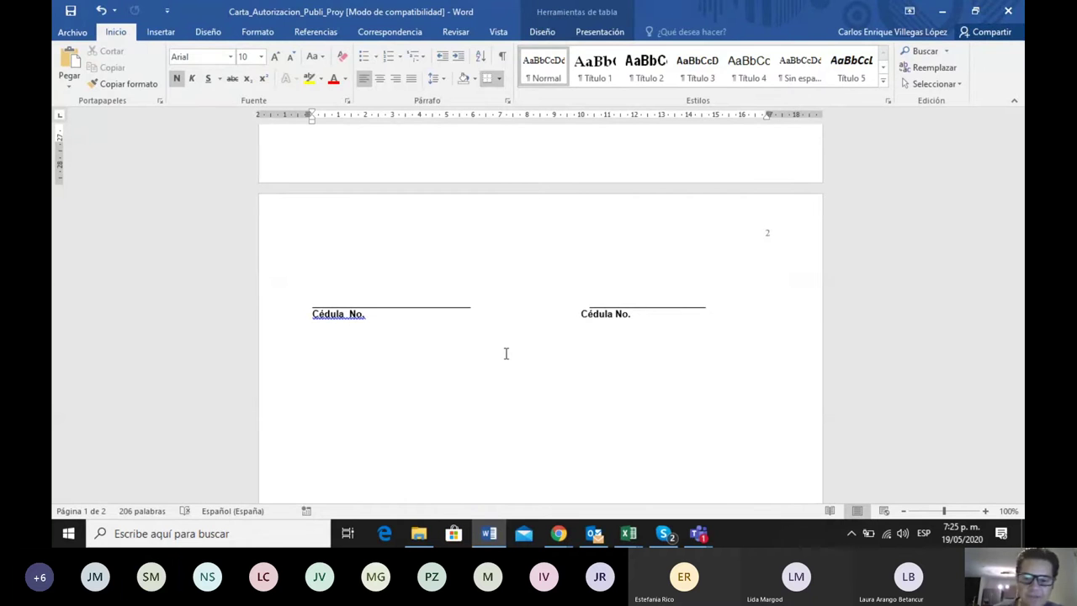
{"action": "left_click", "coordinate": [418, 533]}
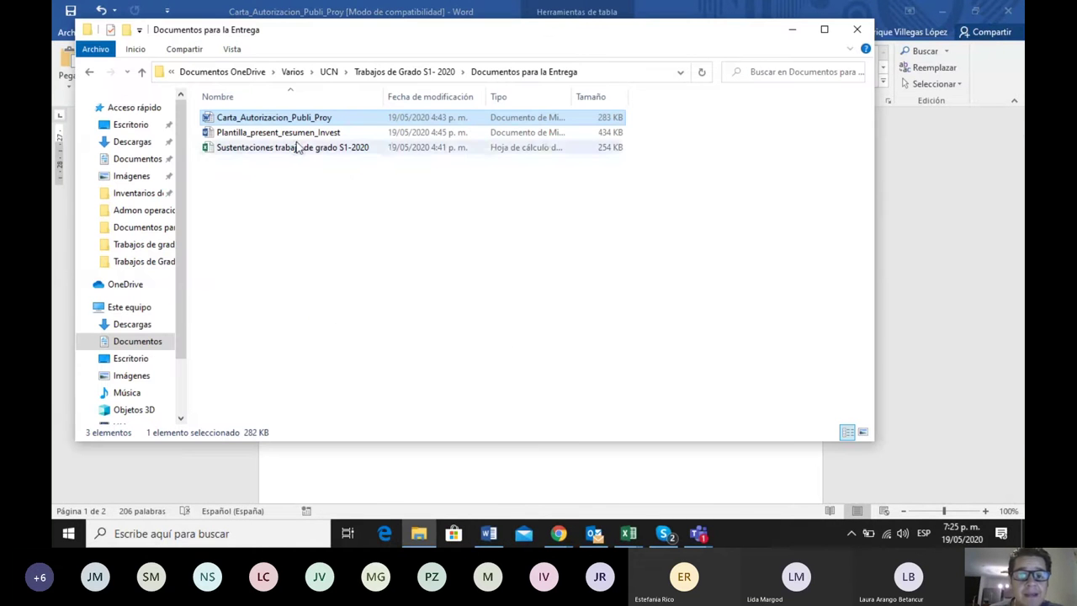
{"action": "double_click", "coordinate": [297, 135]}
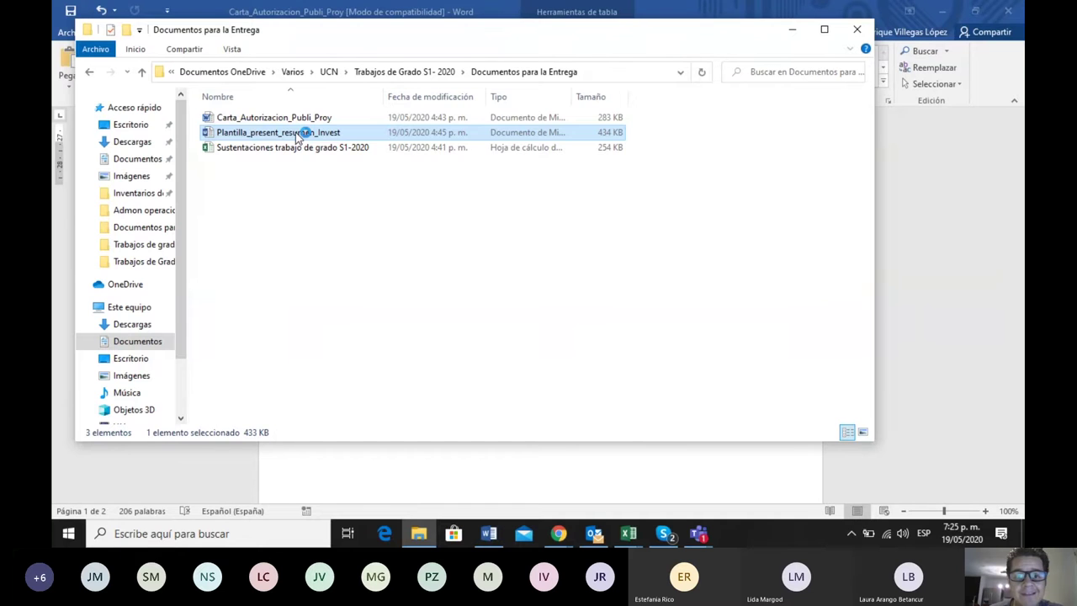